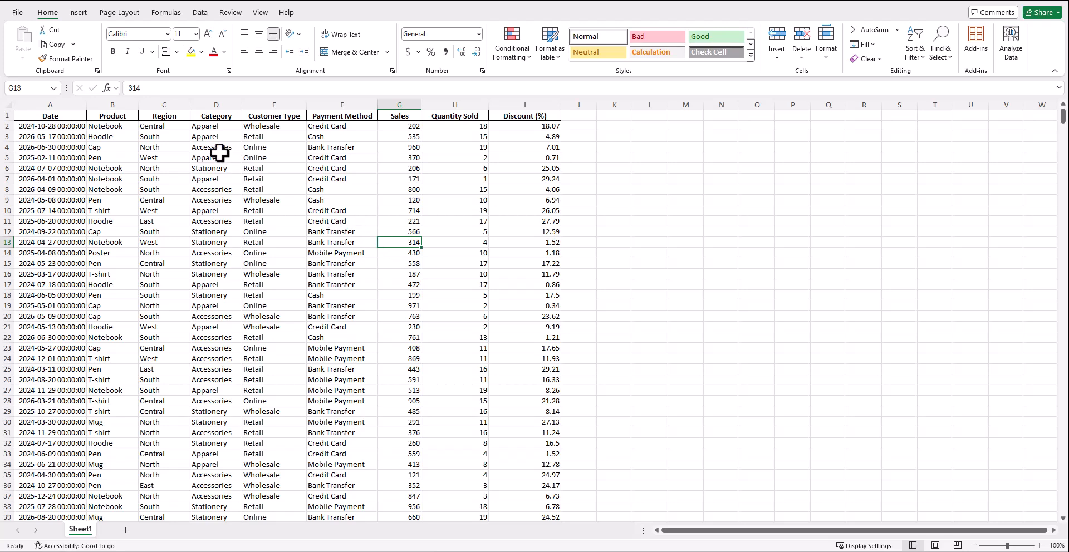
Examine the sales data's column headers and rows to check how the dataset is structured
scroll(219, 152, "down", 9)
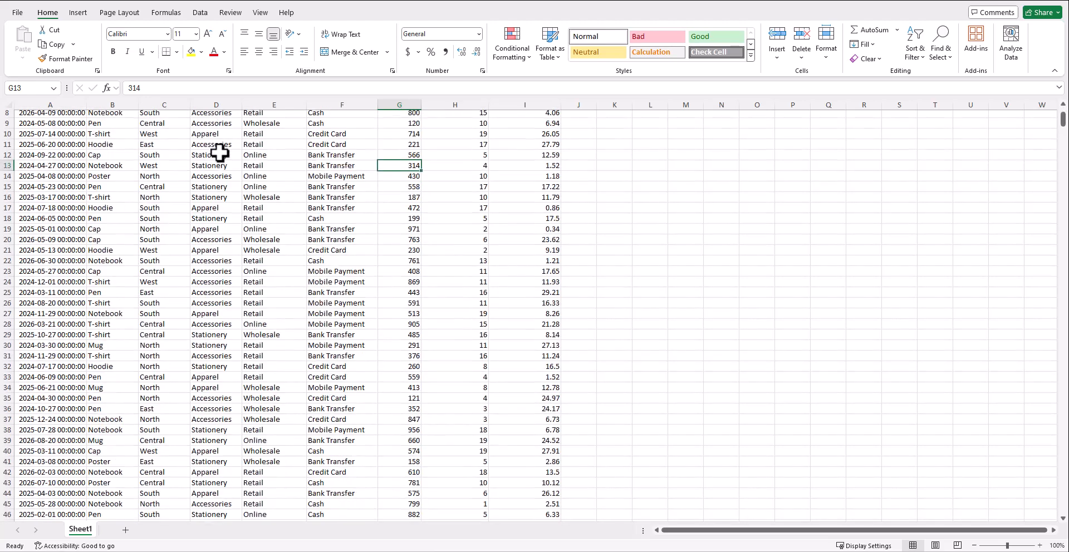
scroll(219, 152, "up", 9)
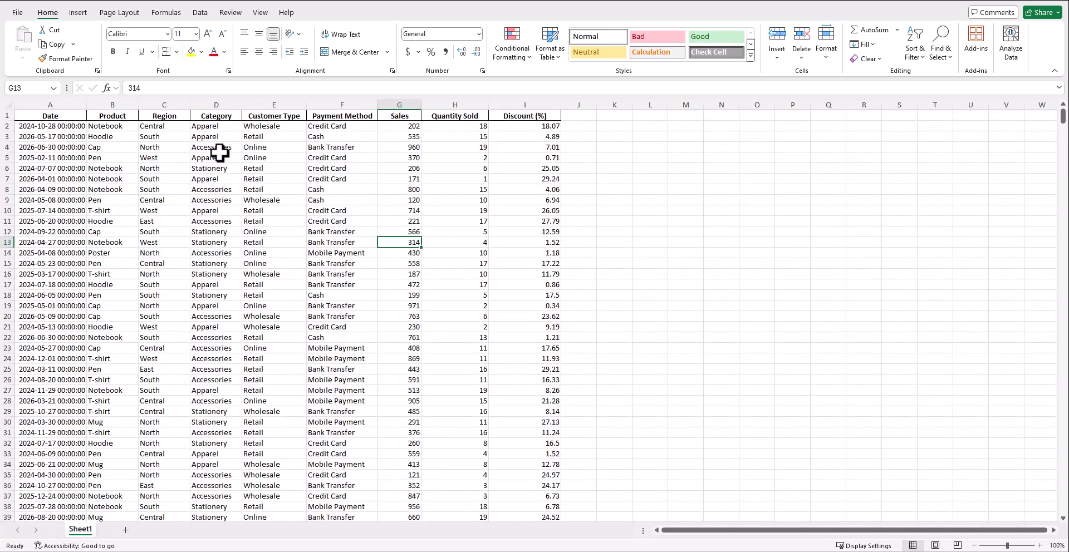
left_click(44, 113)
left_click(119, 114)
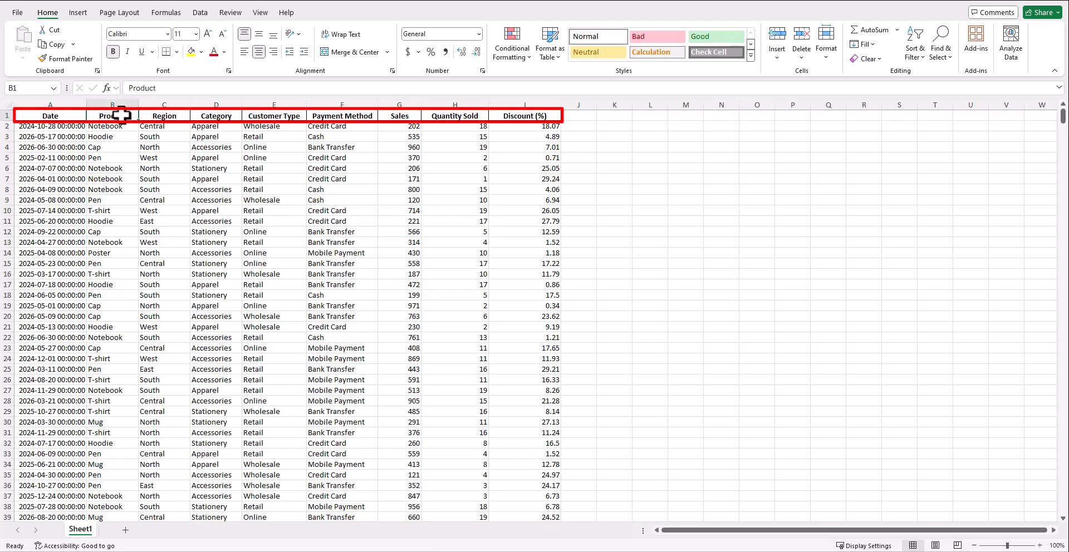
left_click(200, 116)
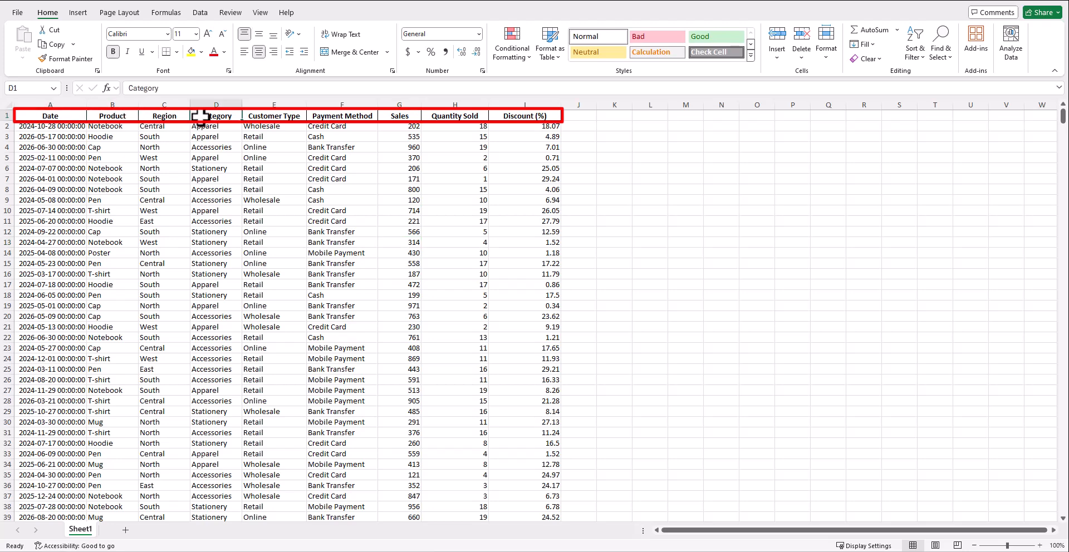
left_click(167, 116)
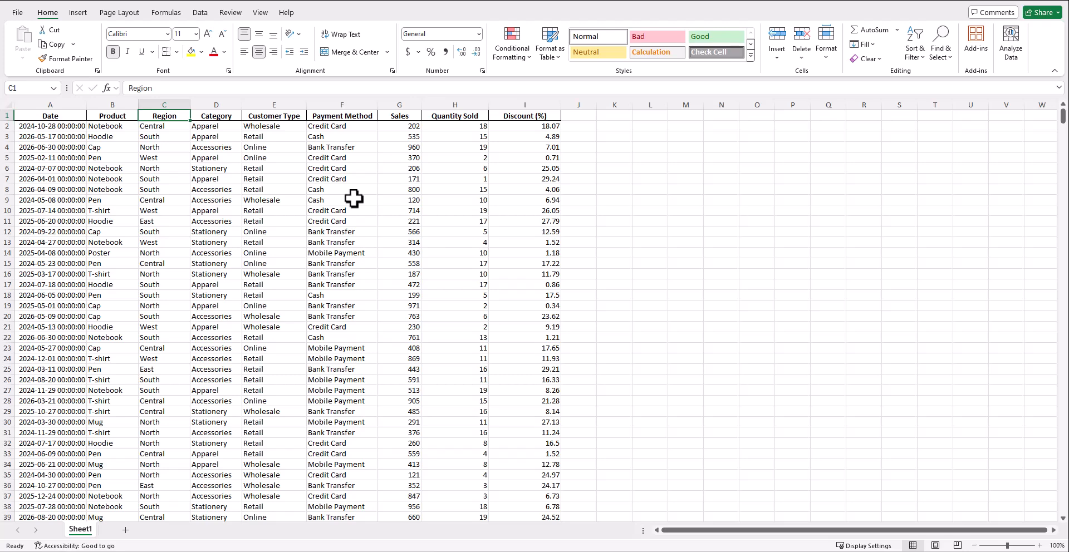
scroll(354, 198, "down", 14)
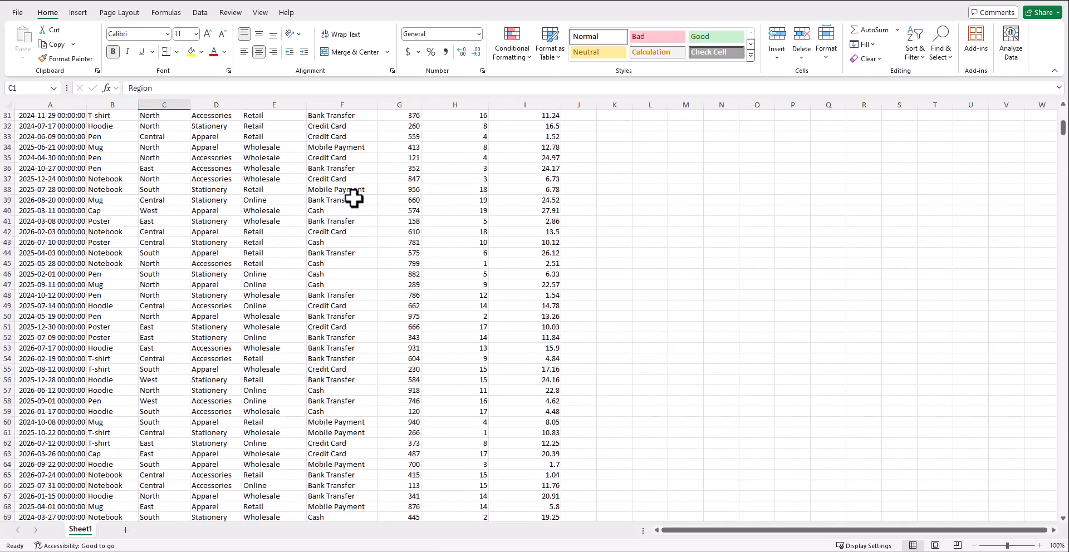
scroll(354, 198, "down", 18)
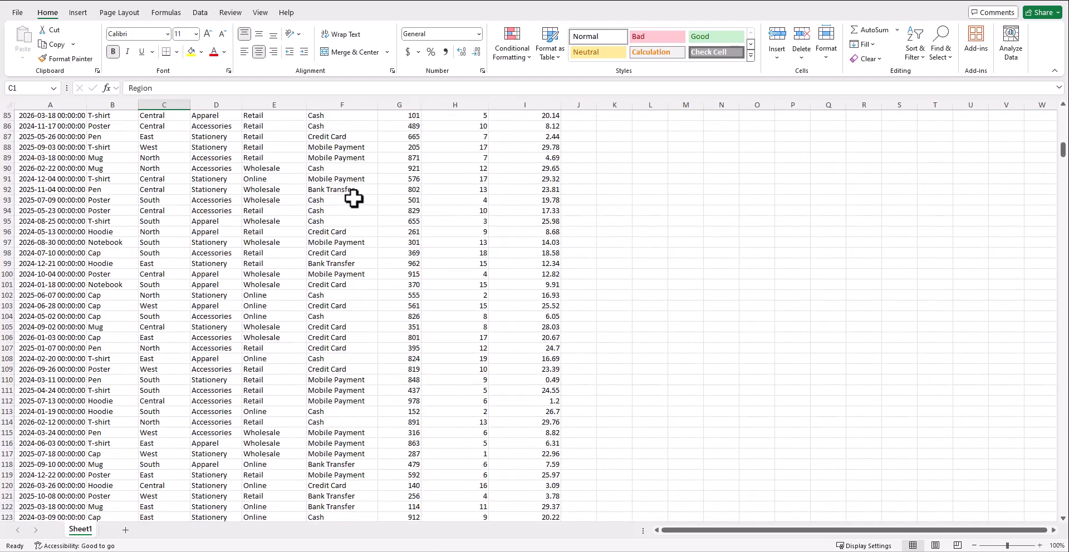
scroll(354, 198, "down", 10)
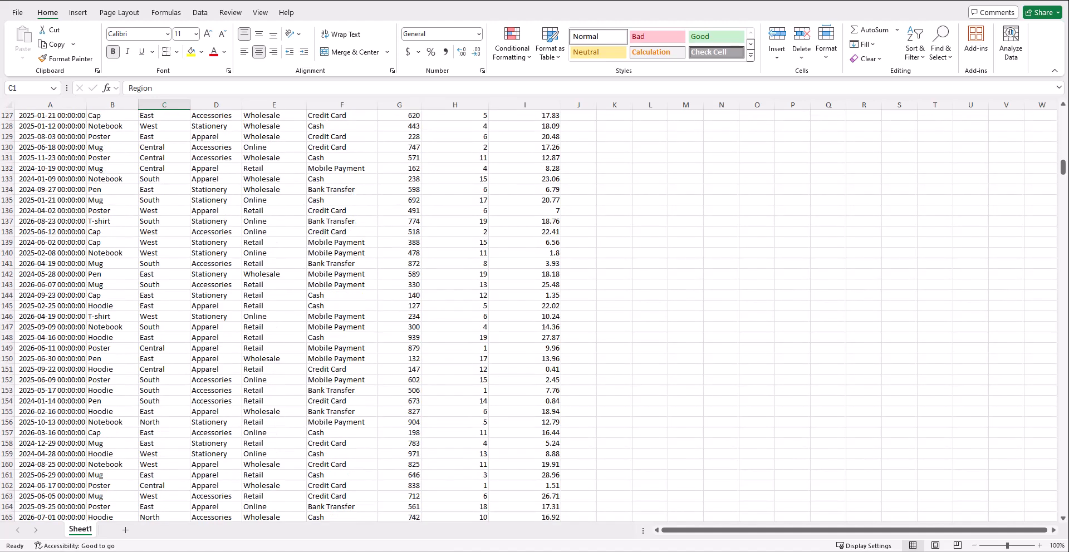
left_click_drag(1062, 167, 1042, 102)
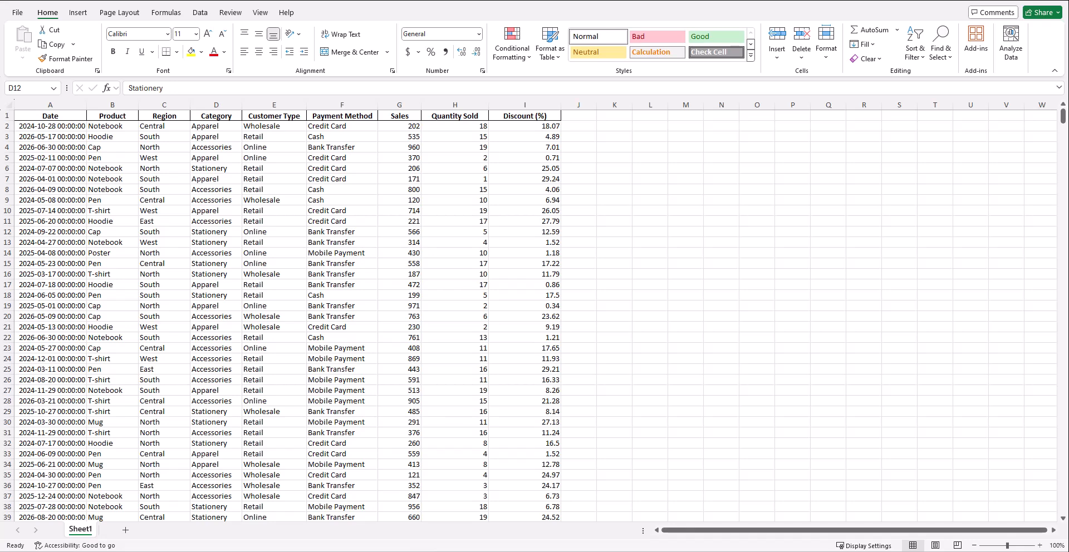
left_click(202, 251)
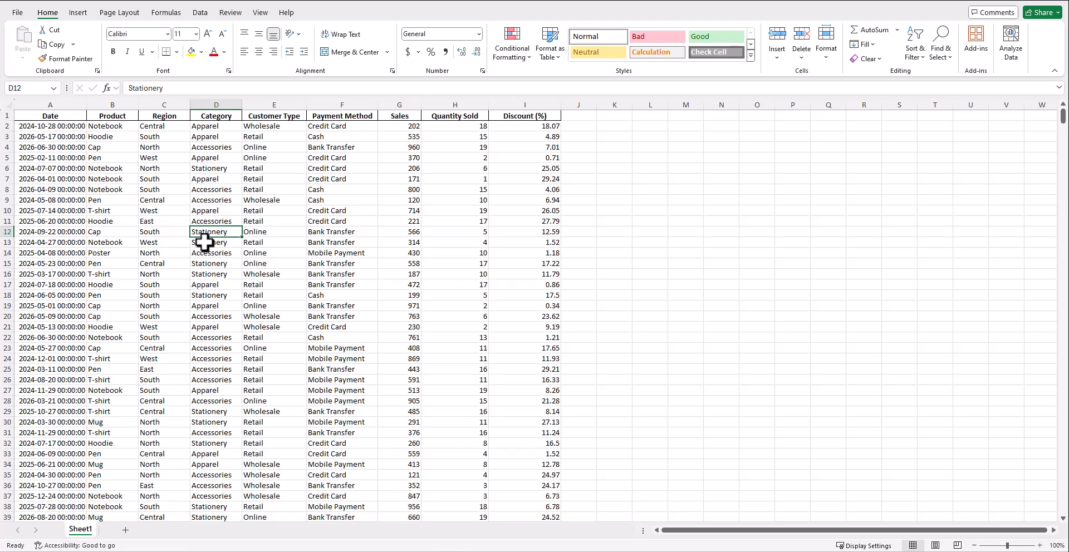
left_click(77, 14)
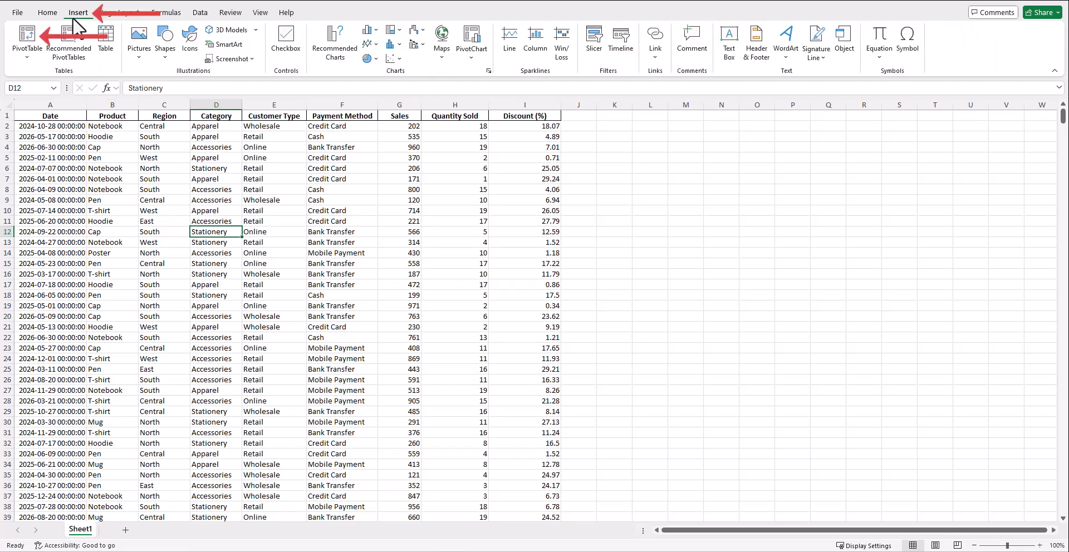
left_click(26, 33)
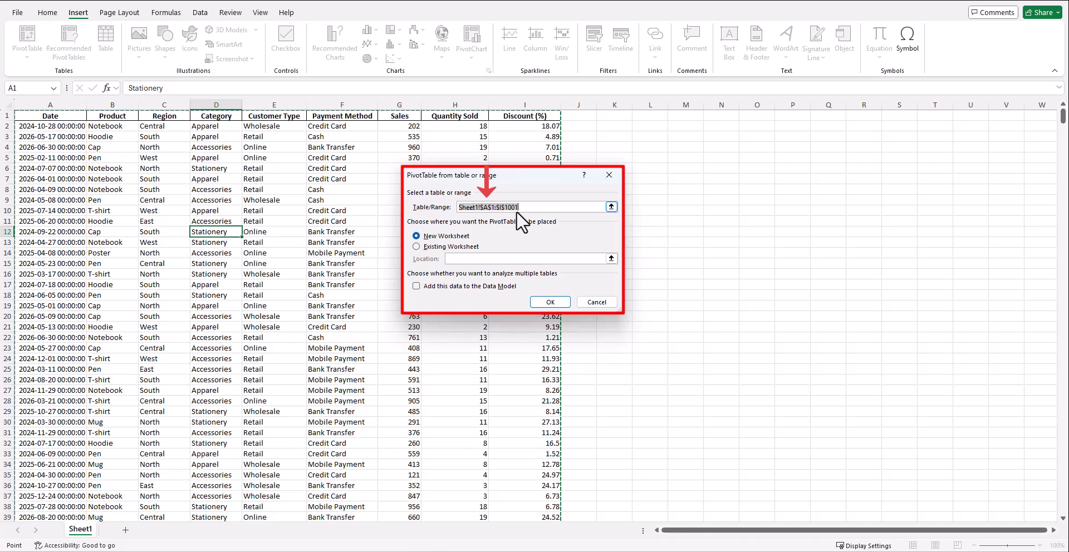
left_click(605, 299)
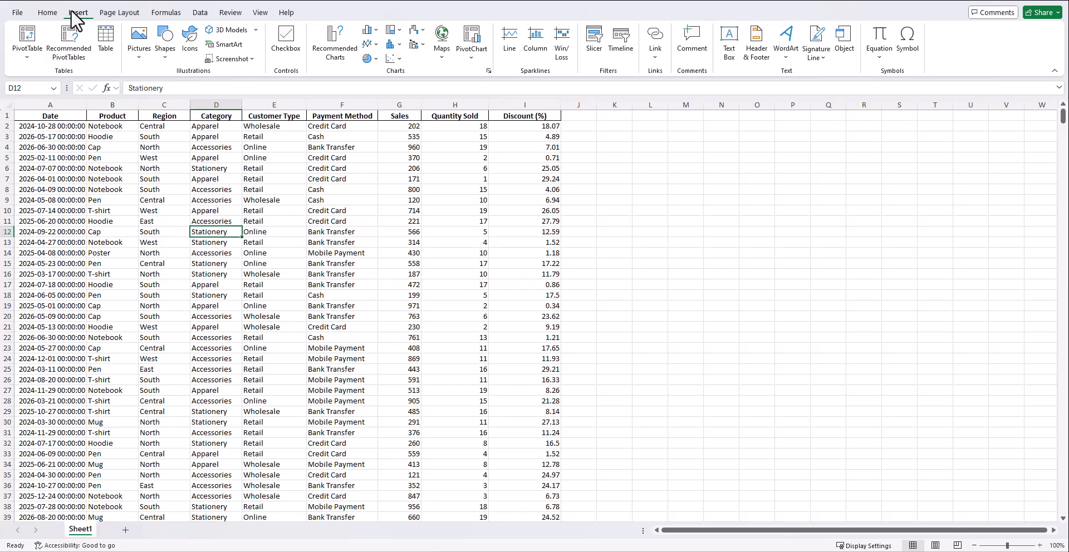
Convert the data range A1:I1001 into a table with headers and apply the plain, uncoloured first Light table style
left_click(106, 37)
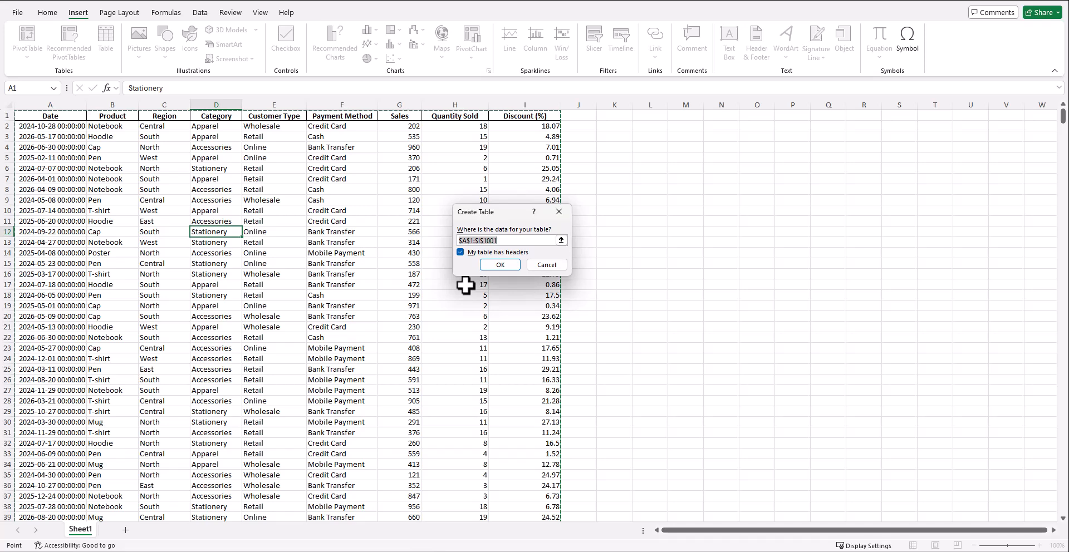
left_click(500, 264)
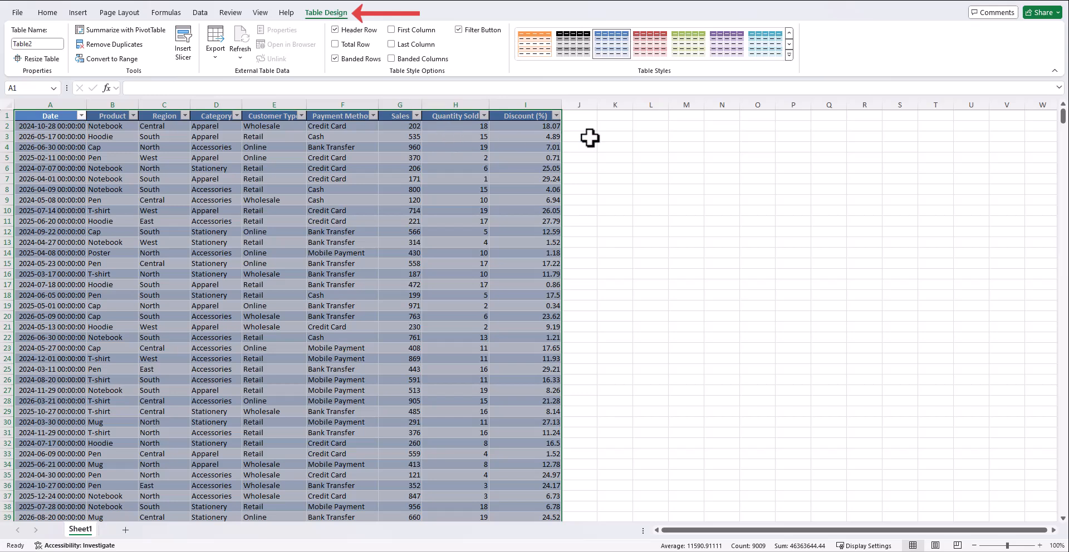
left_click(789, 56)
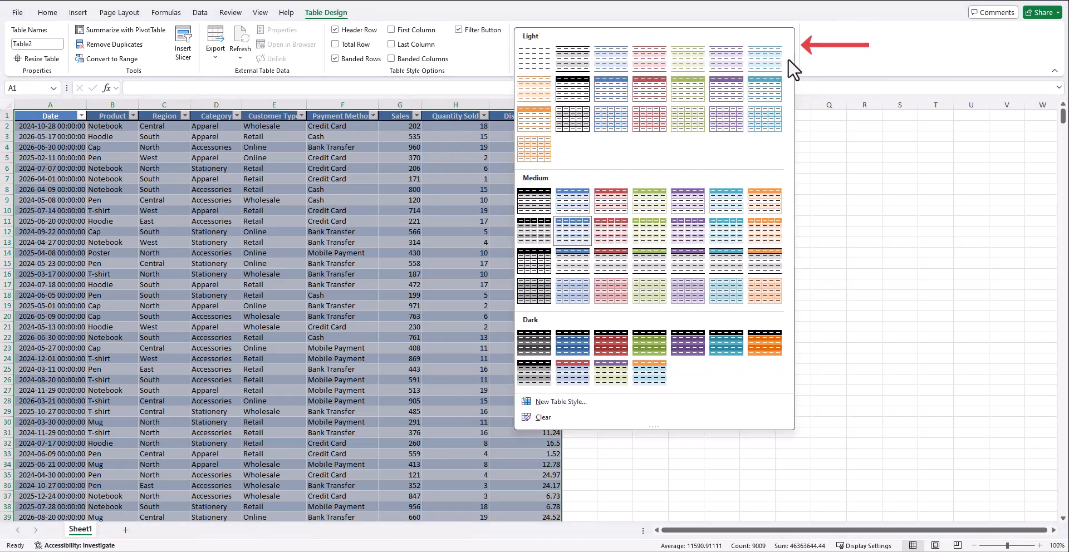
left_click(536, 62)
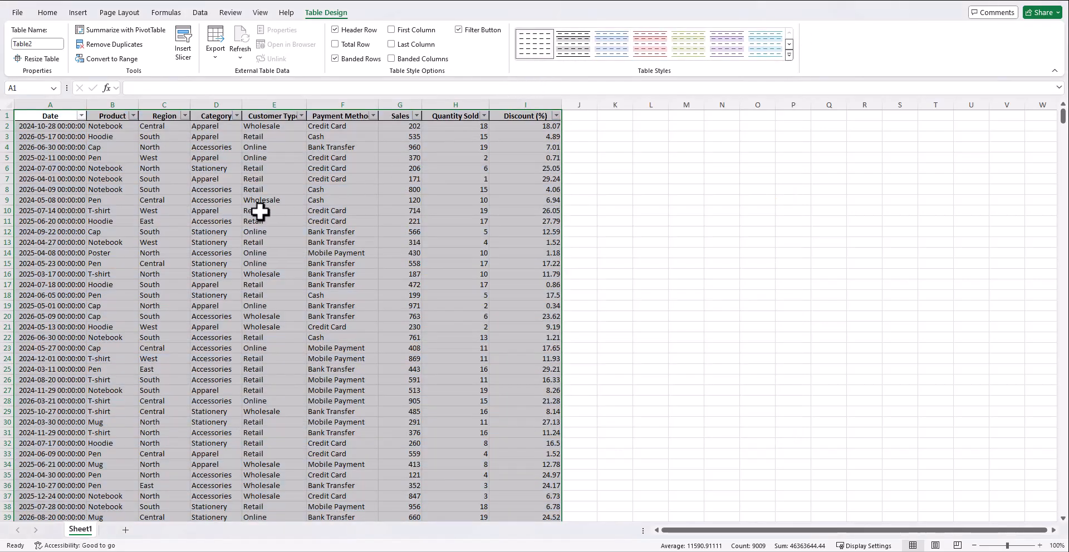
left_click(259, 211)
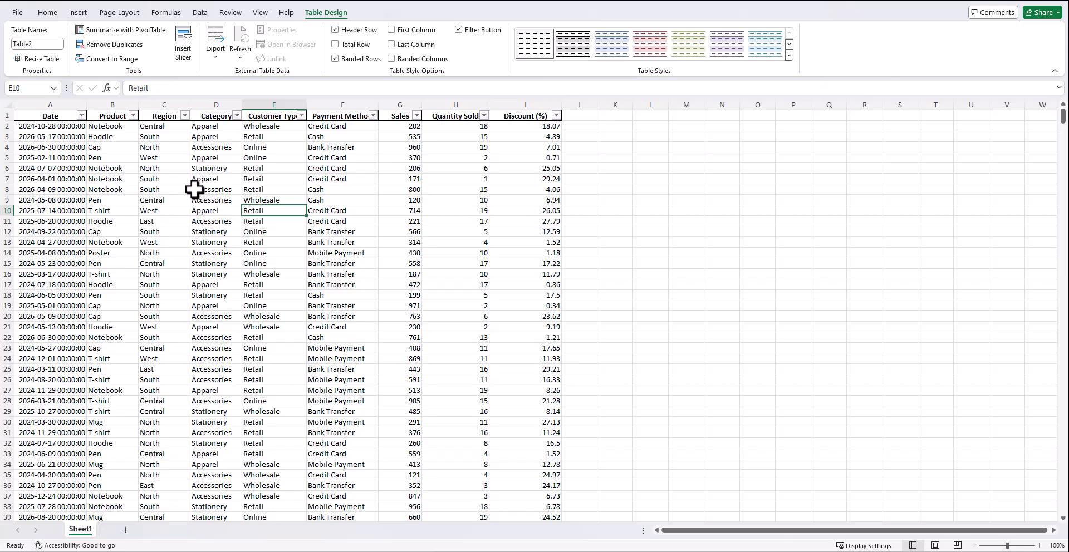
Rename the table as SALESDATA
left_click(41, 44)
left_click(42, 44)
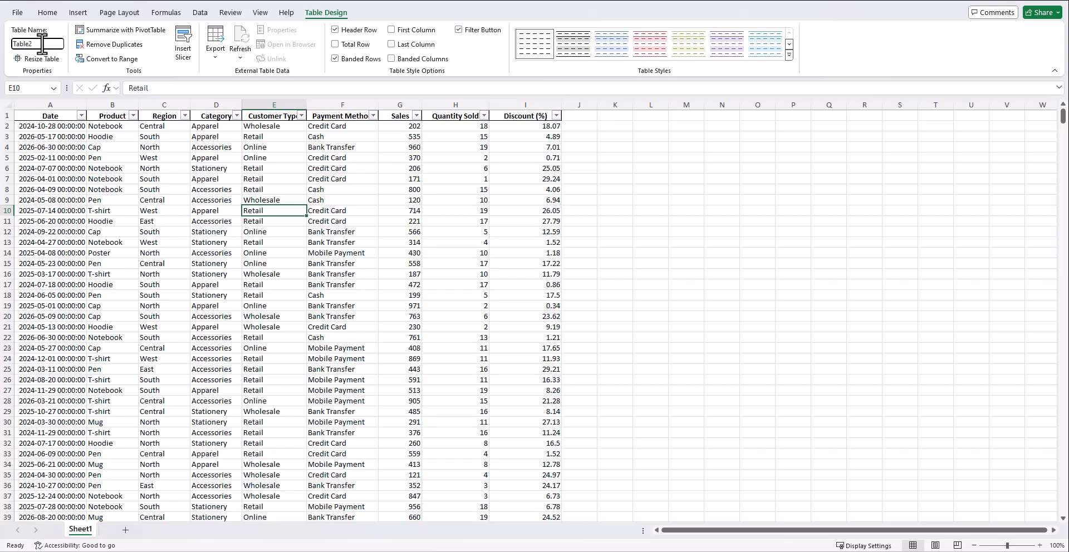
key("BackSpace")
key("BackSpace")
key("BackSpace")
key("BackSpace")
key("BackSpace")
key("BackSpace")
type("A")
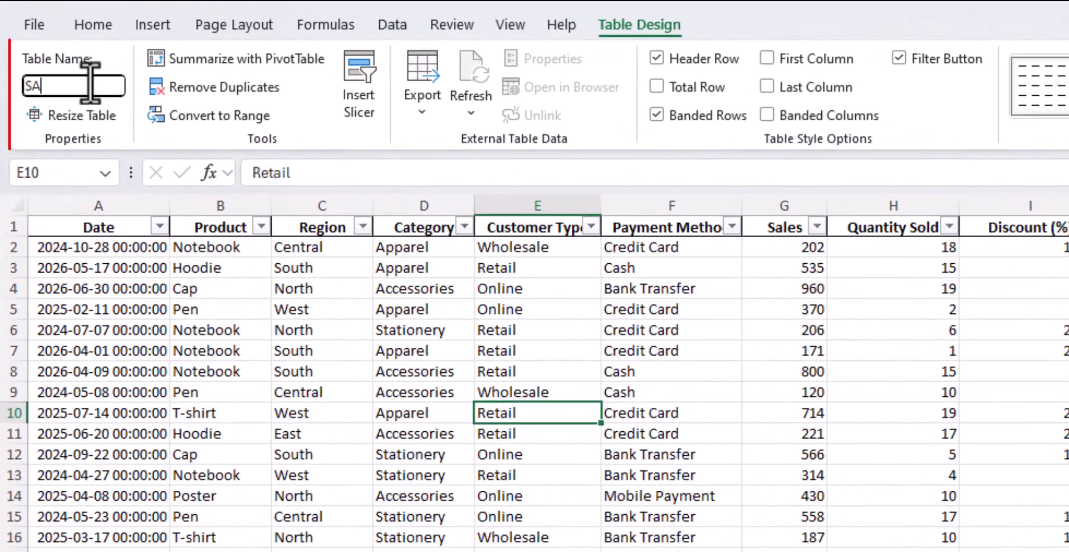
type("LESDAT")
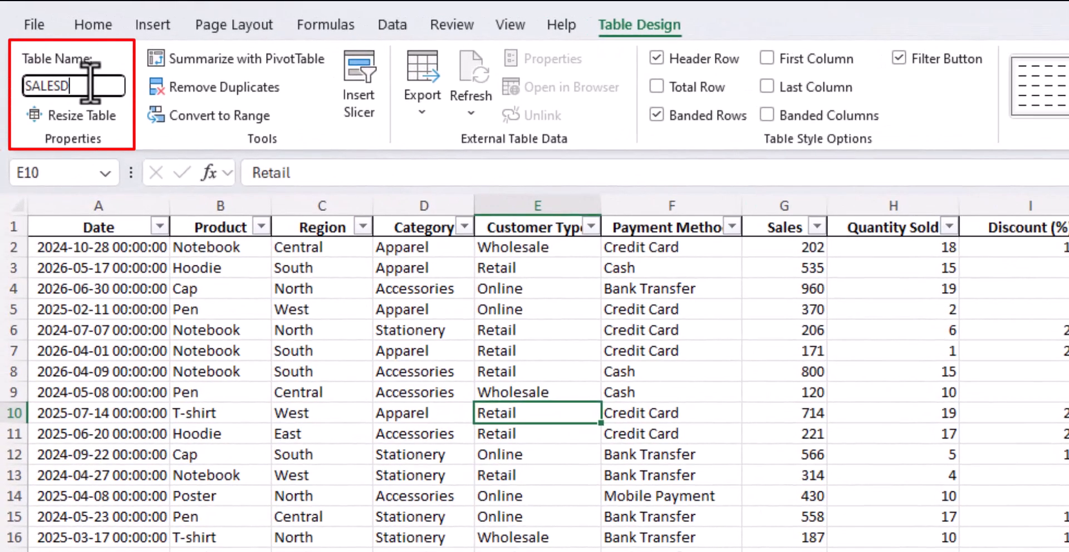
type("A")
key("Return")
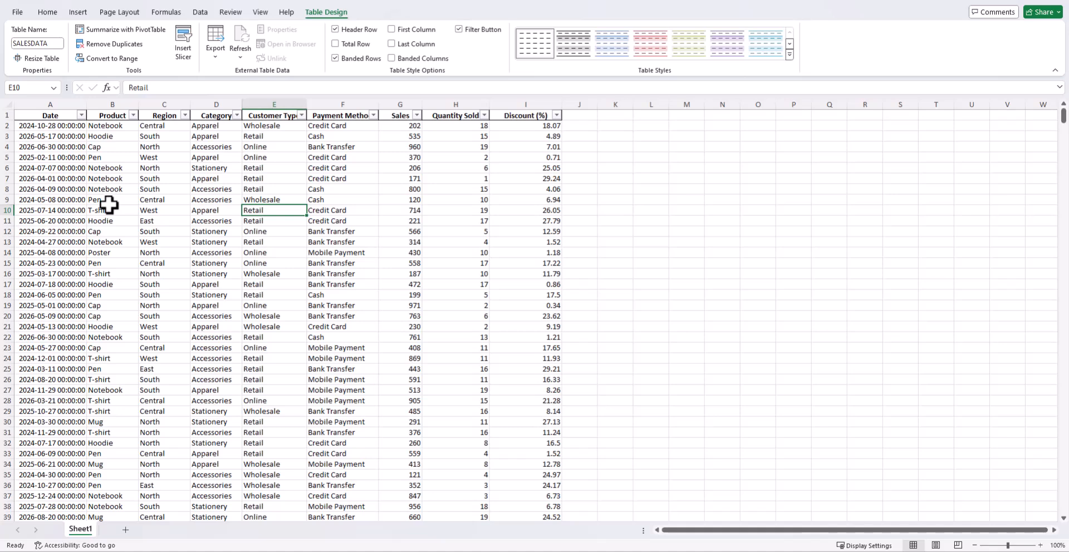
left_click(236, 219)
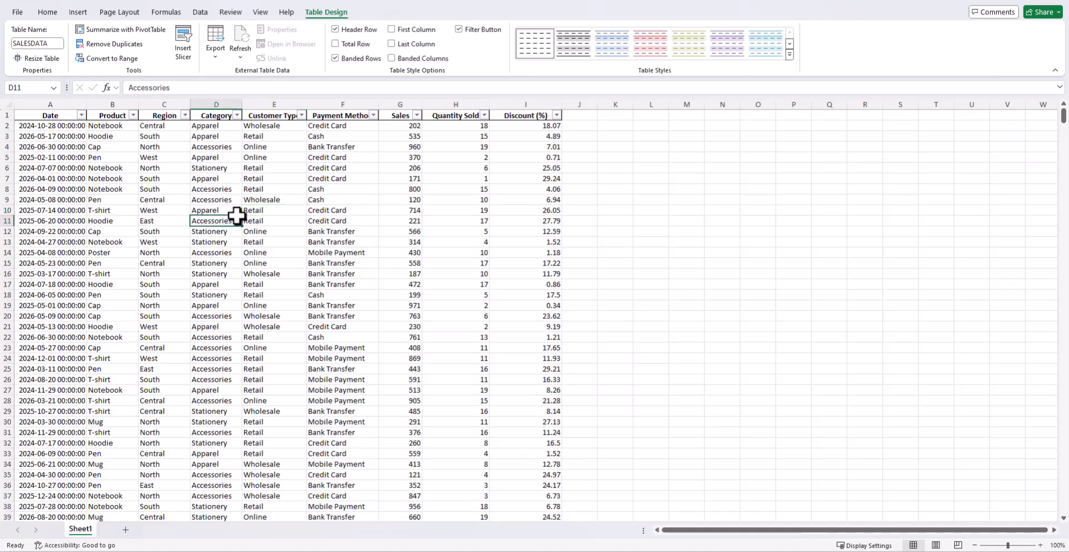
left_click(85, 14)
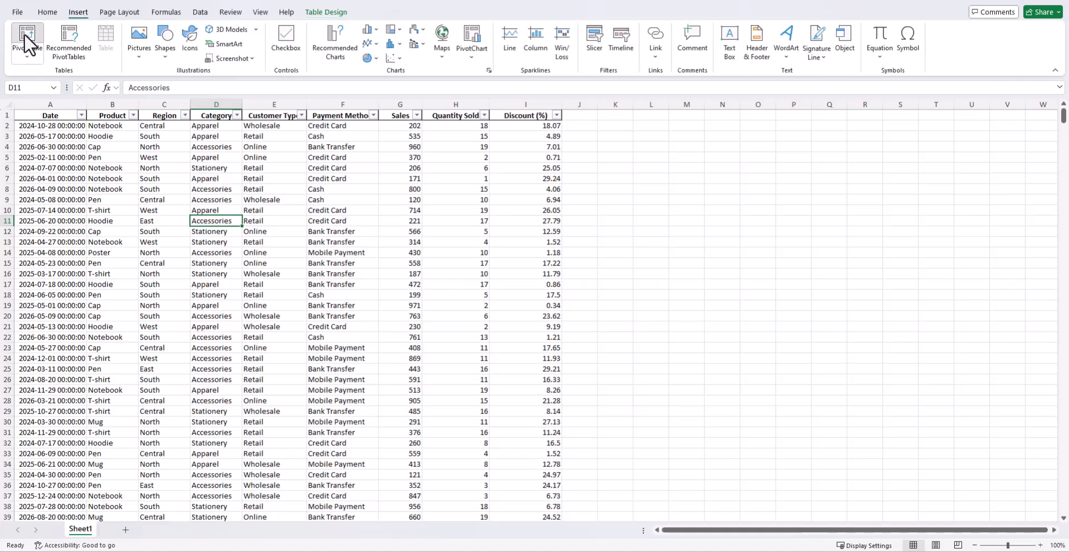
left_click(25, 34)
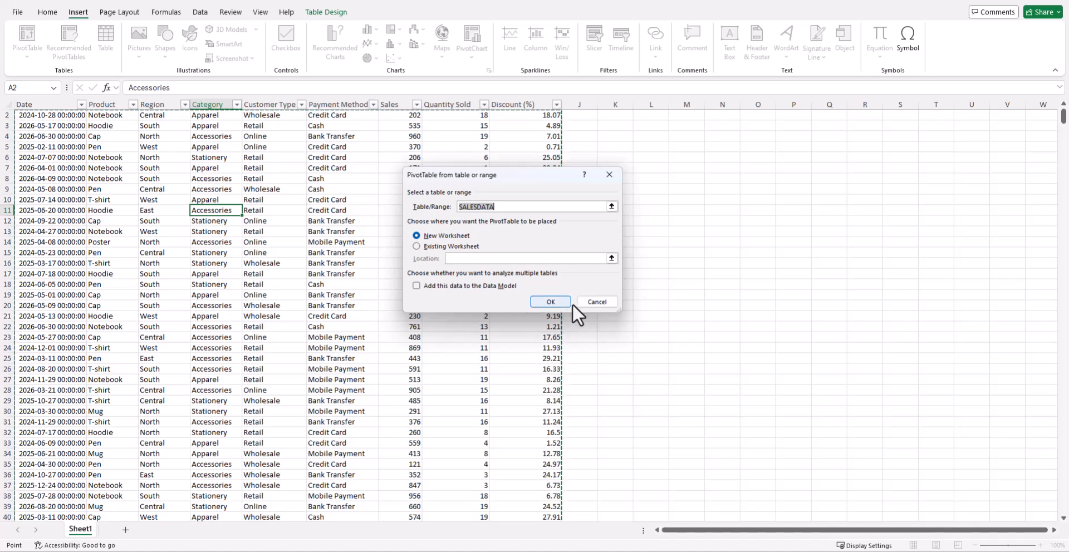
left_click(593, 301)
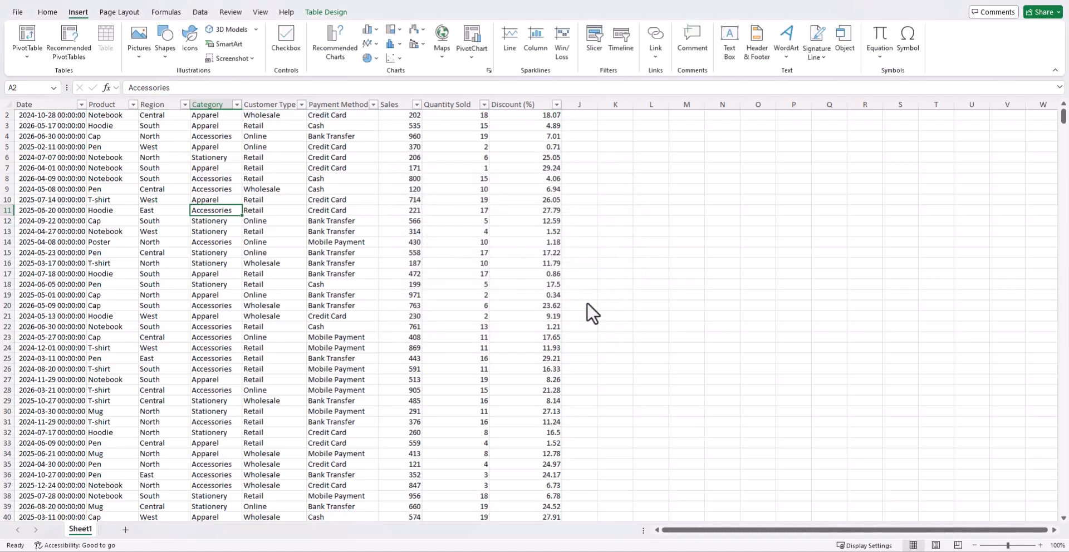
left_click(277, 215)
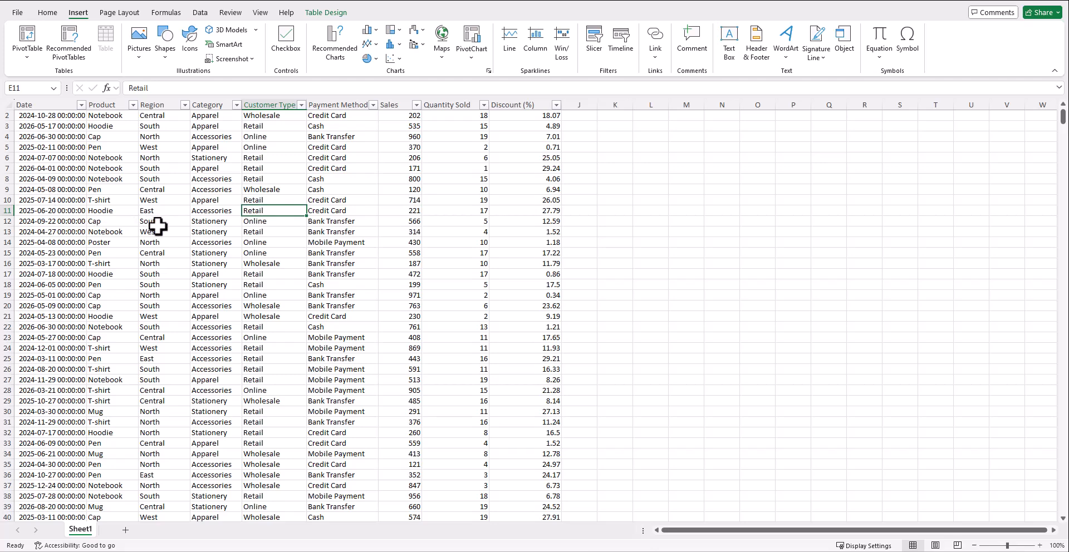
Browse the recommended PivotTables for the sales table and insert the one showing Sum of Sales by Region
left_click(204, 213)
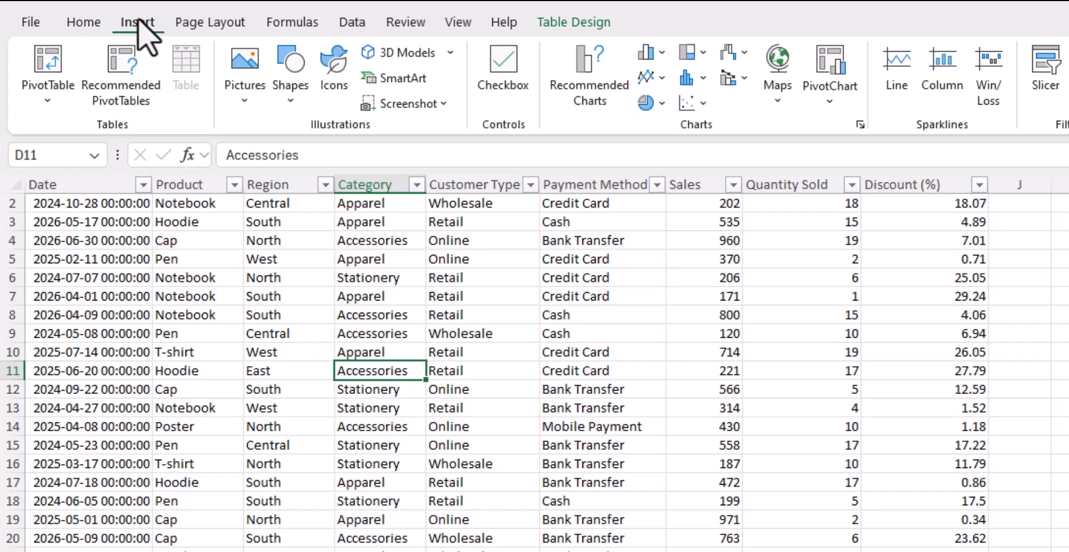
left_click(123, 78)
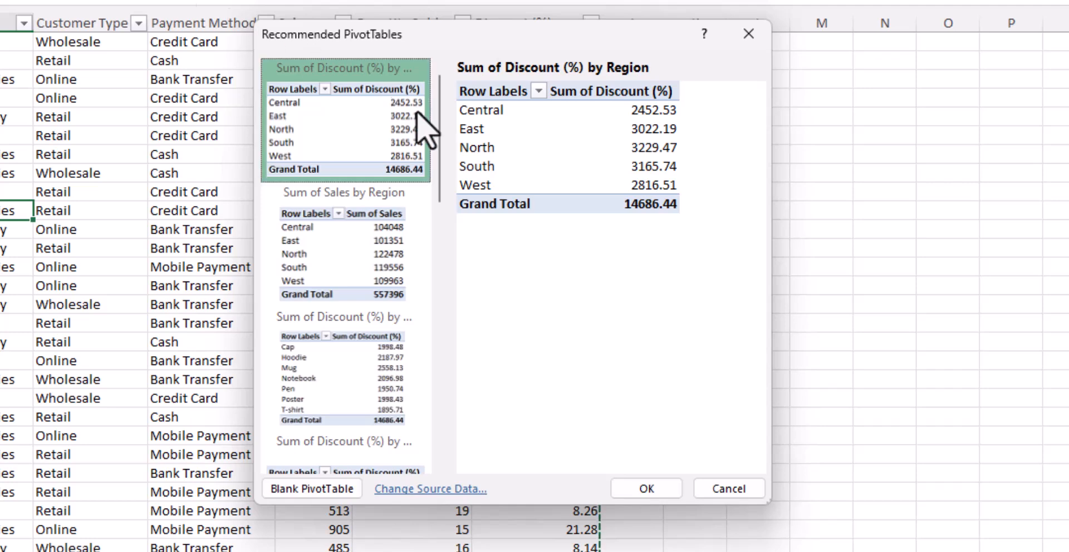
scroll(428, 177, "down", 10)
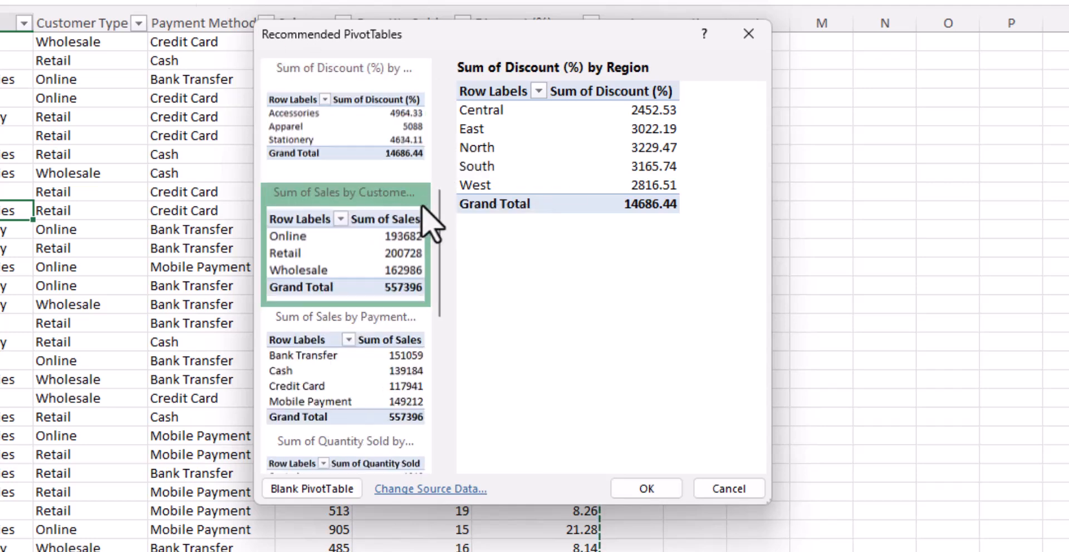
scroll(421, 206, "up", 10)
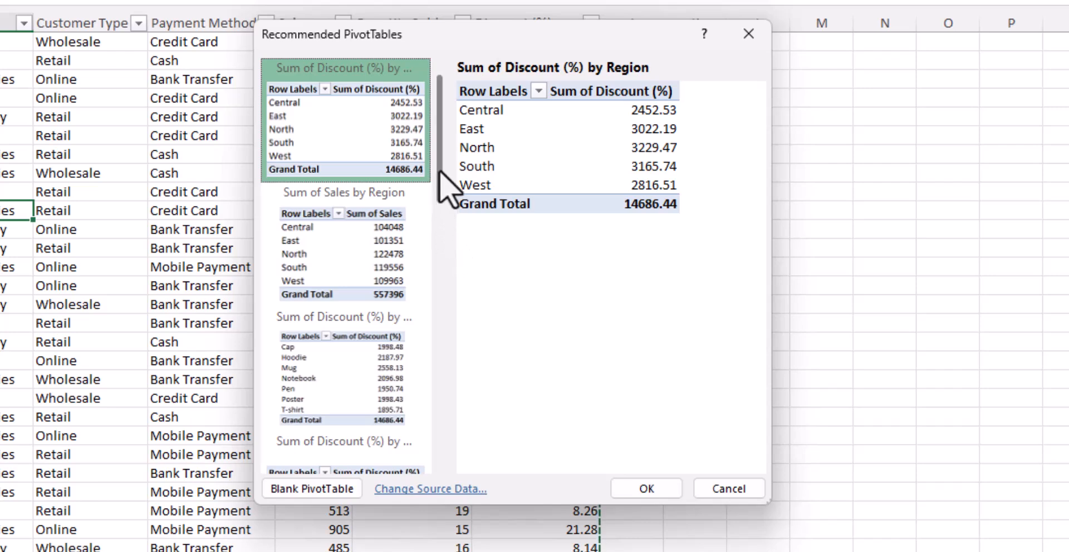
left_click_drag(439, 172, 438, 294)
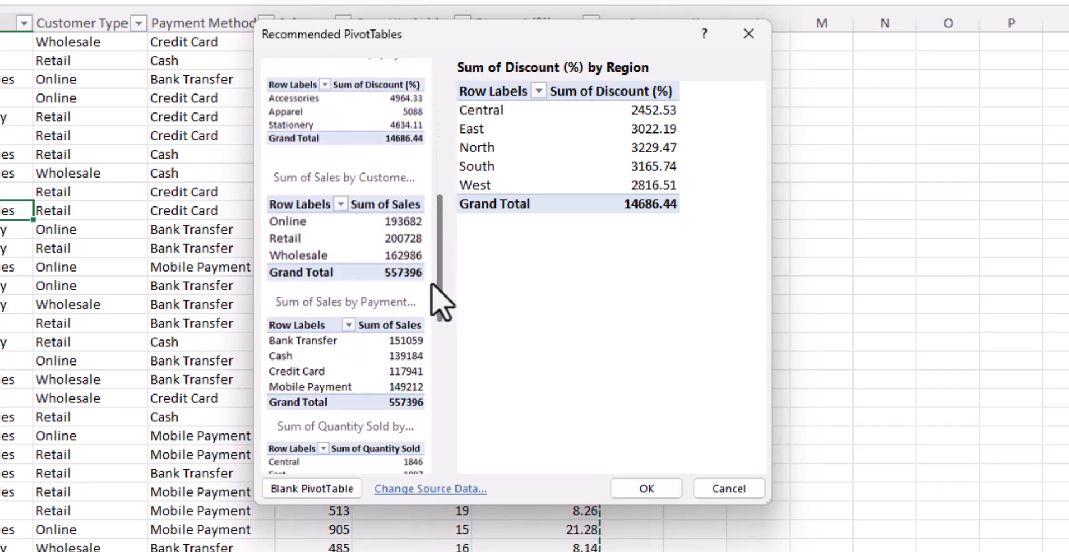
left_click(348, 240)
scroll(349, 245, "up", 5)
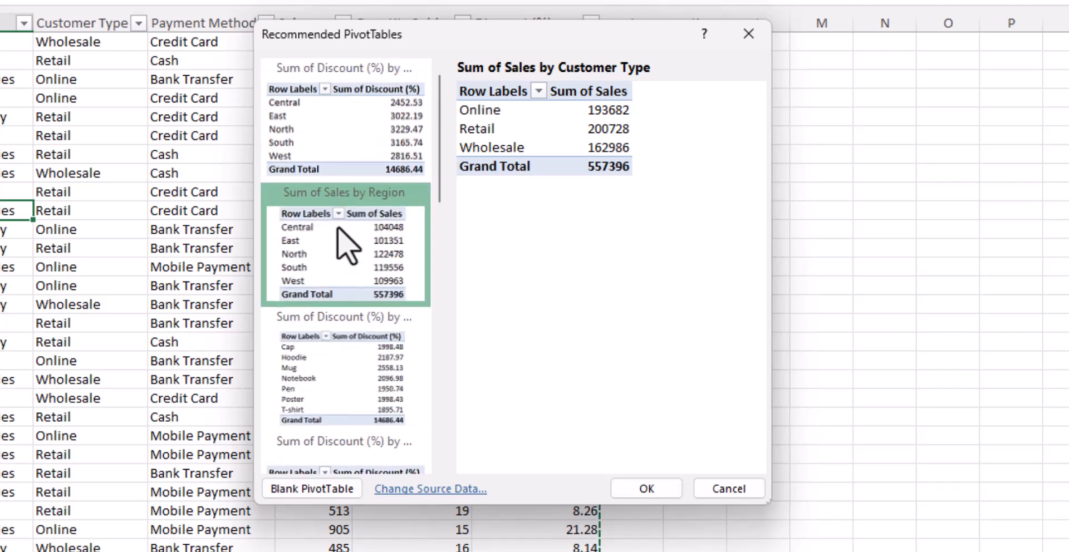
scroll(299, 225, "down", 3)
scroll(299, 225, "up", 3)
left_click(361, 233)
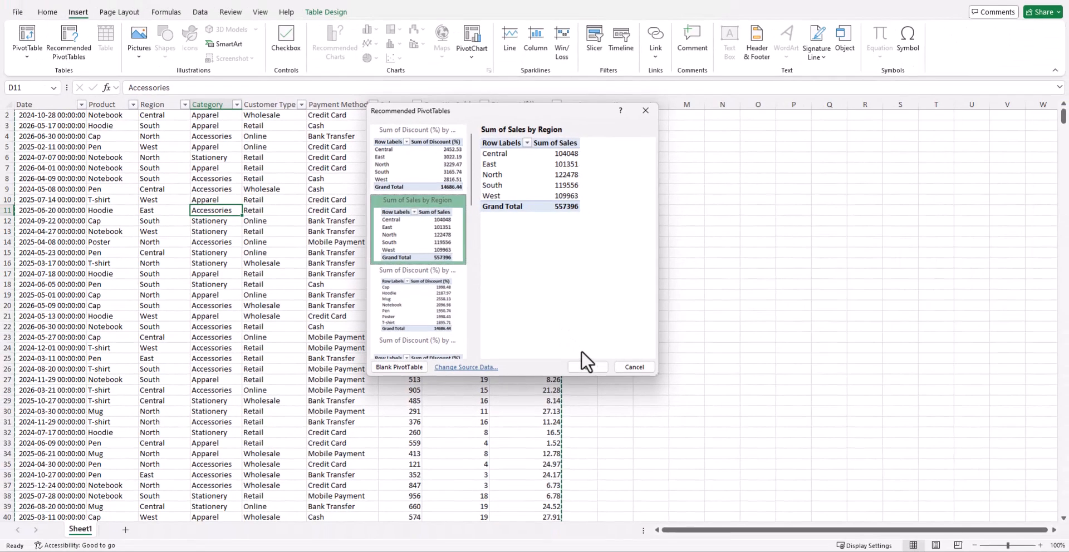
left_click(621, 435)
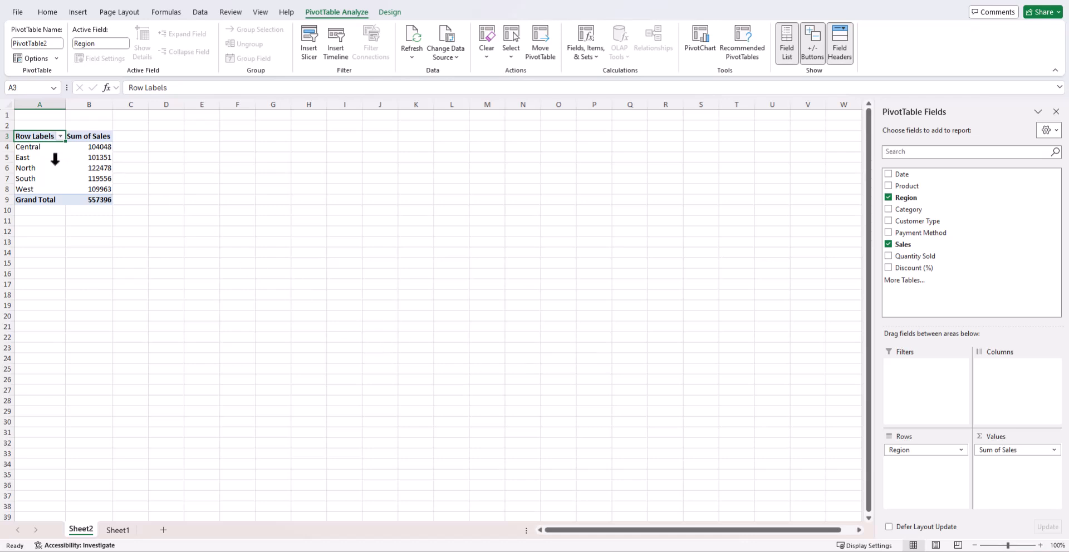
Examine the Sum of Sales figures for the individual regions in the PivotTable
scroll(55, 158, "up", 1)
scroll(55, 160, "up", 1)
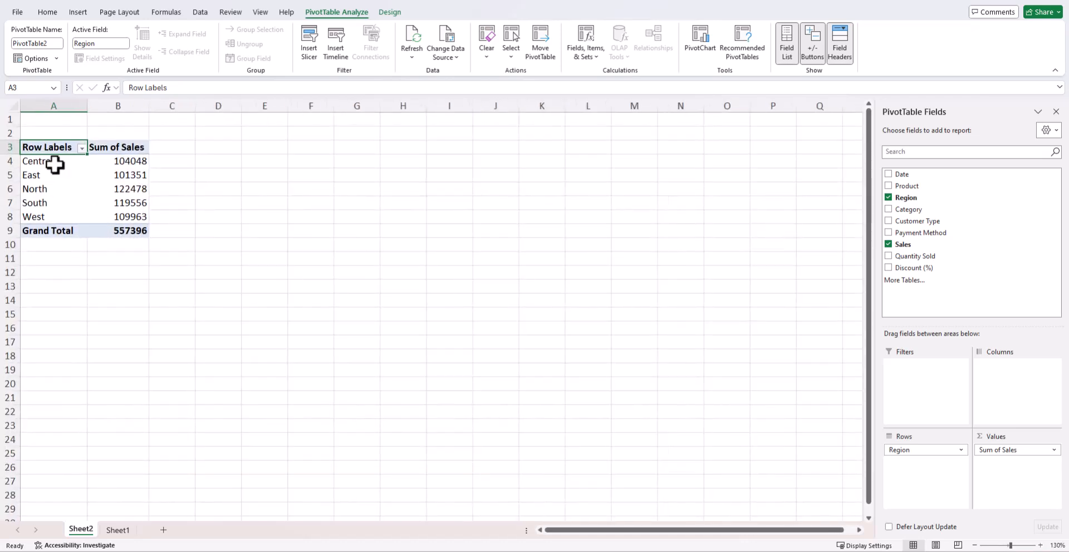
left_click(112, 174)
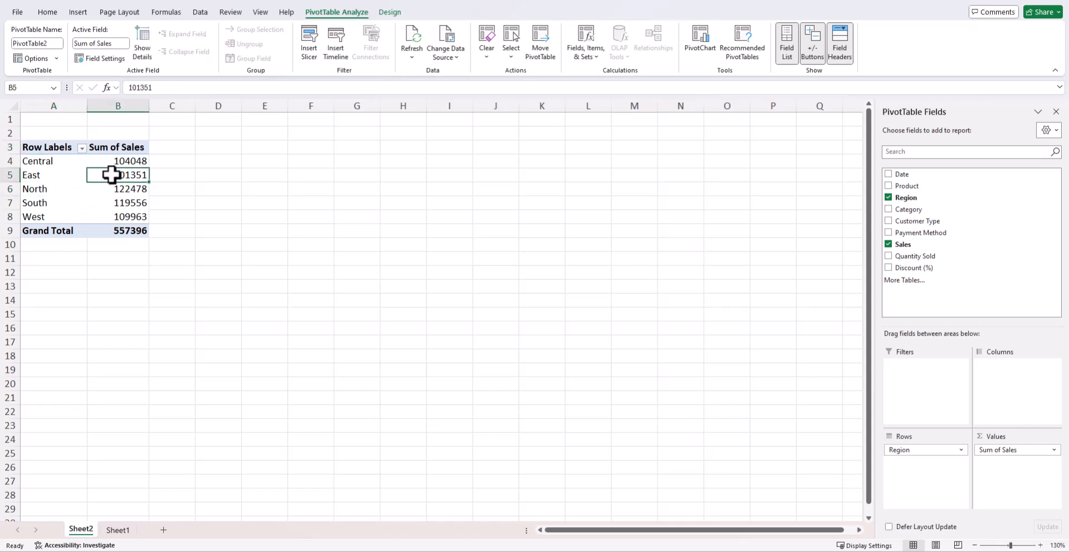
left_click(117, 189)
left_click(119, 203)
left_click(119, 217)
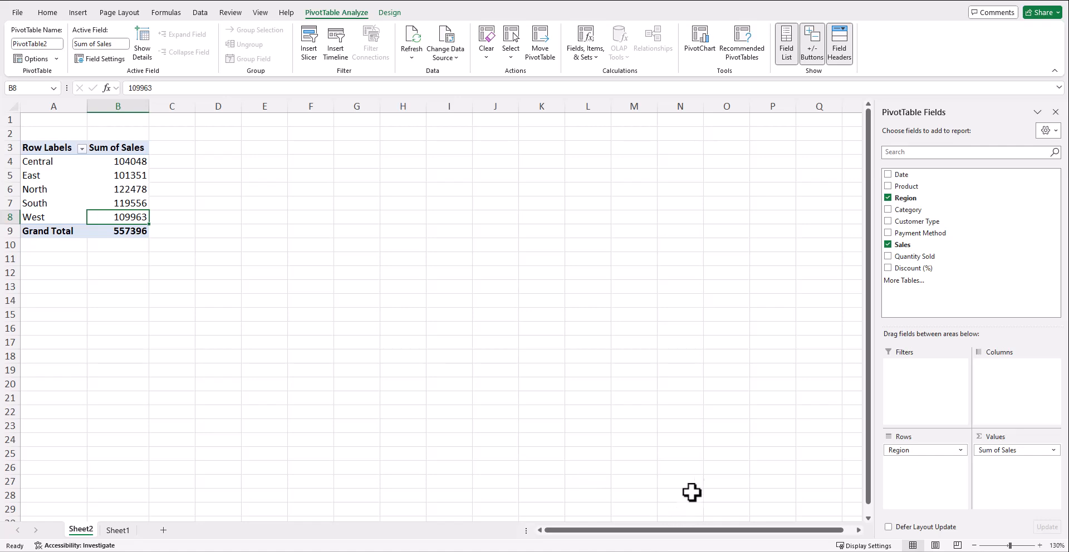
Add the Product field to the PivotTable's Rows area beneath Region
left_click(924, 458)
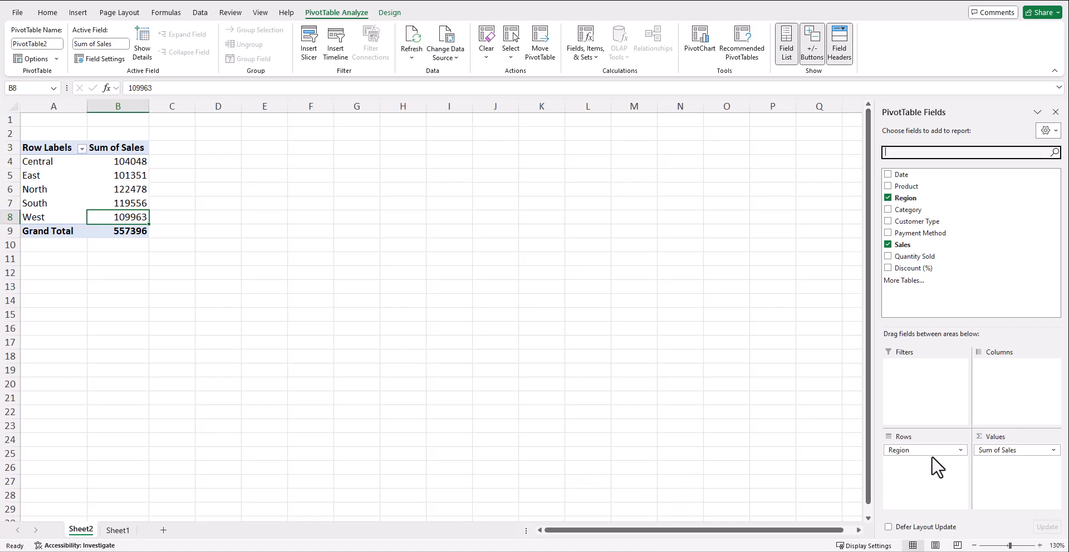
left_click(1005, 449)
left_click(1004, 452)
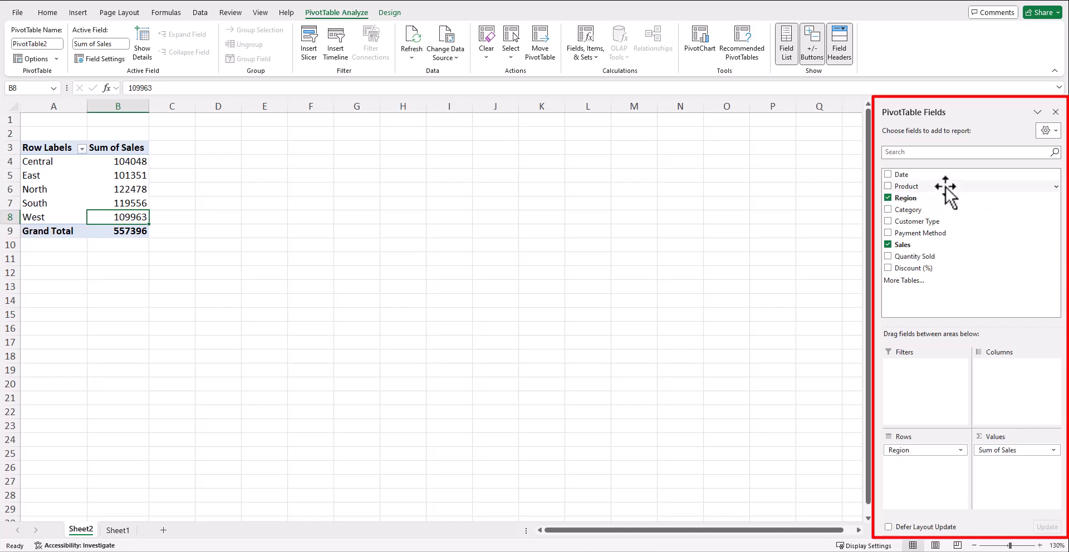
left_click_drag(945, 187, 946, 485)
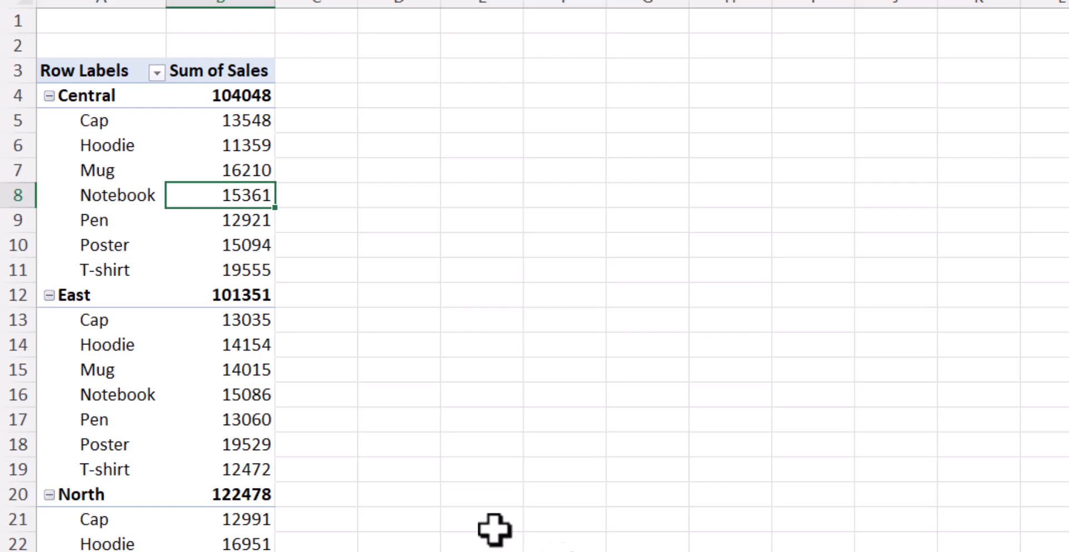
Examine the product-level sales listed under each region, from Central down to the Grand Total
left_click(243, 167)
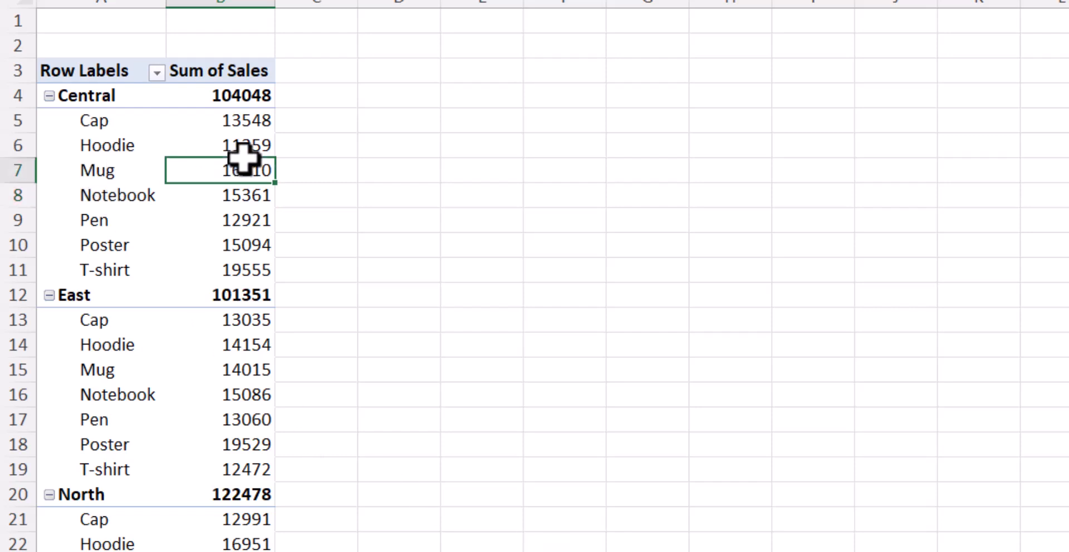
left_click_drag(251, 124, 249, 272)
left_click_drag(245, 327, 247, 457)
scroll(247, 458, "down", 2)
left_click_drag(248, 370, 248, 512)
scroll(249, 511, "down", 3)
left_click_drag(248, 348, 251, 489)
scroll(251, 490, "down", 3)
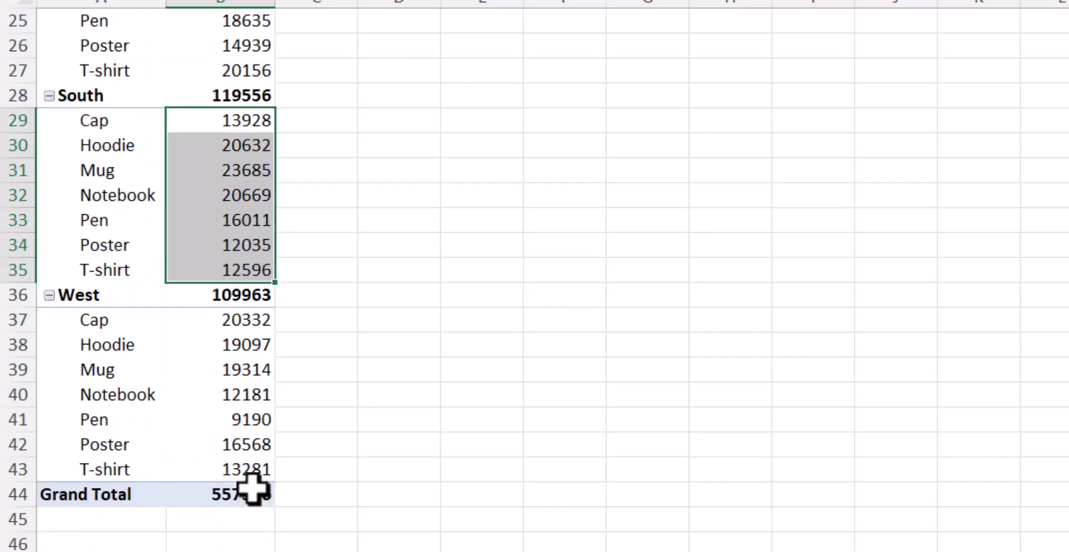
scroll(251, 482, "up", 8)
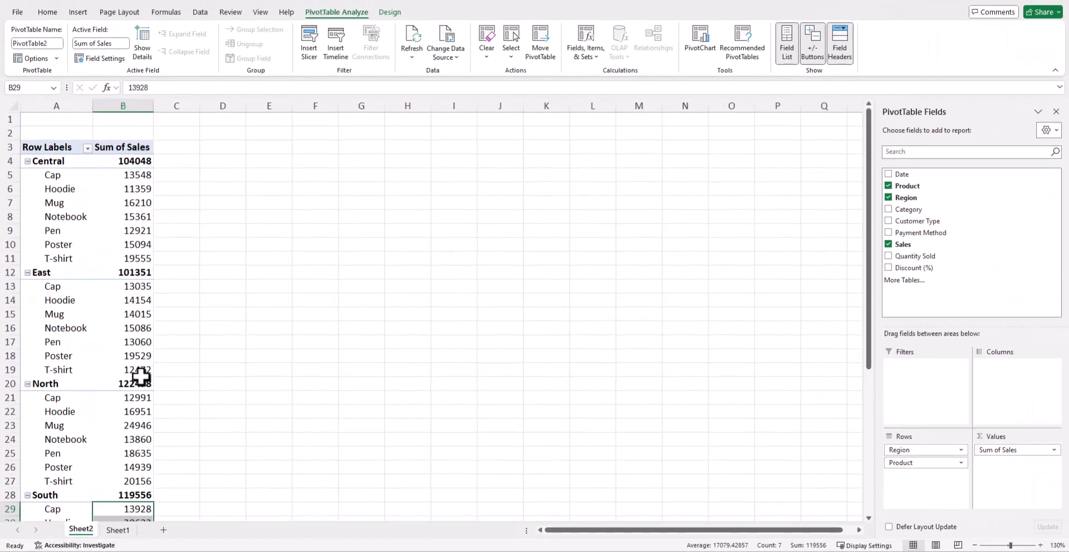
Change the Sales value field's calculation from Sum to Average
left_click(122, 217)
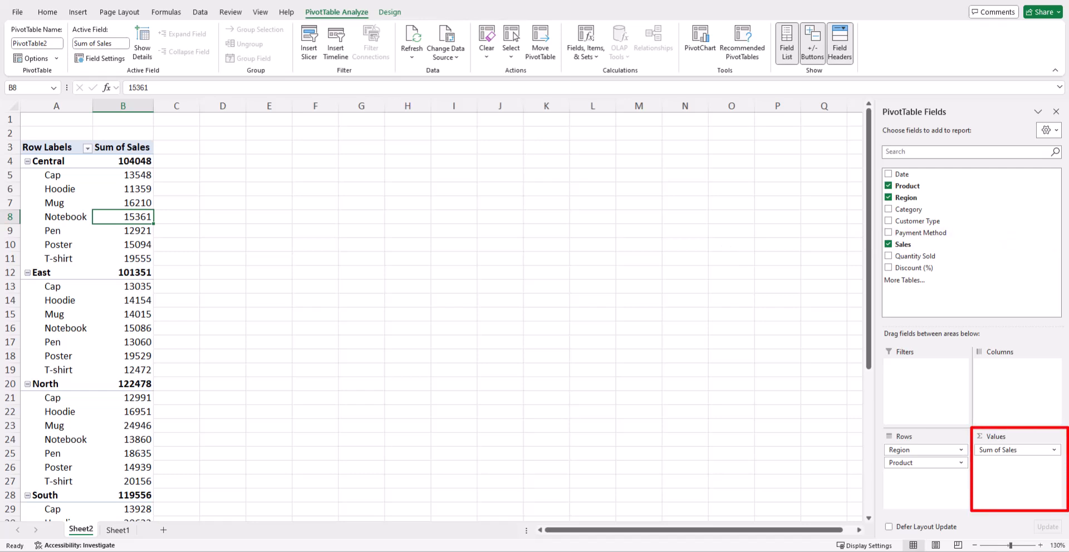
left_click(1037, 450)
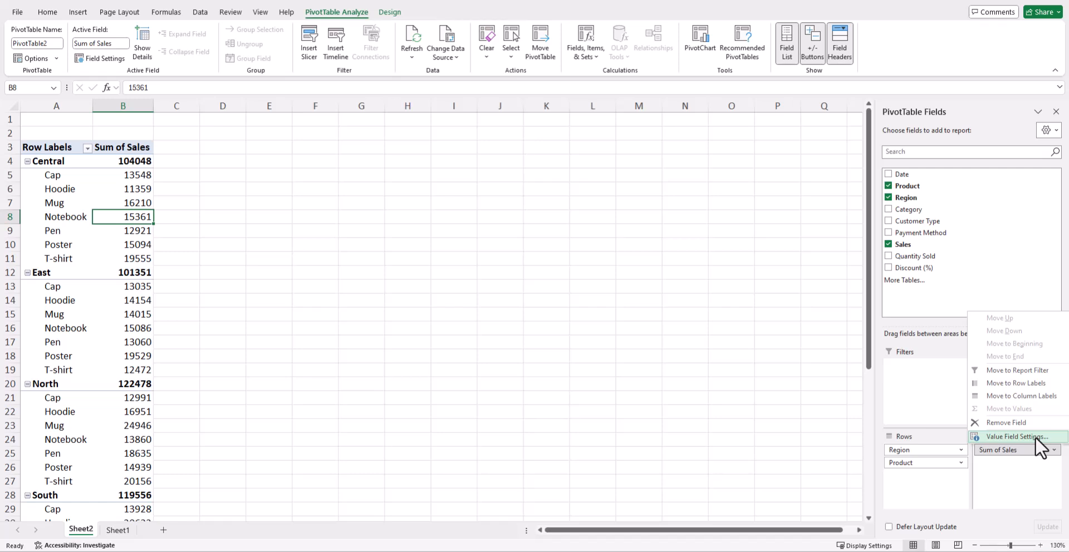
left_click(1033, 437)
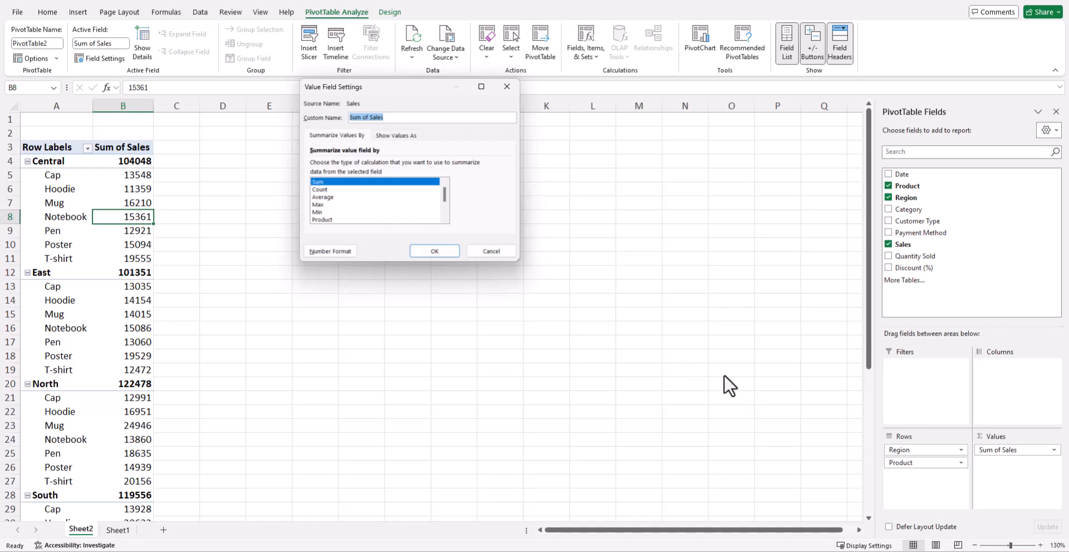
left_click(326, 198)
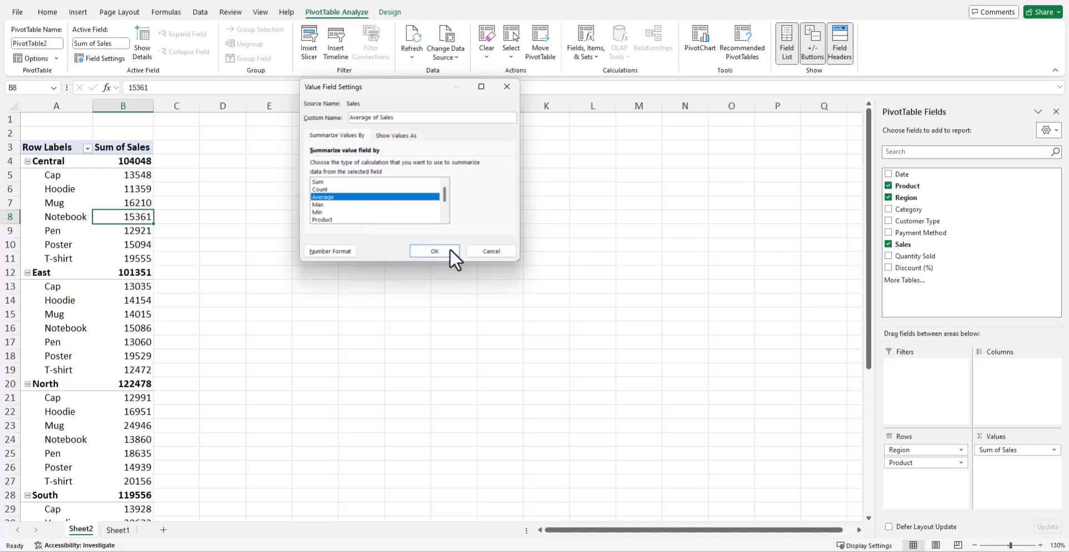
left_click(434, 251)
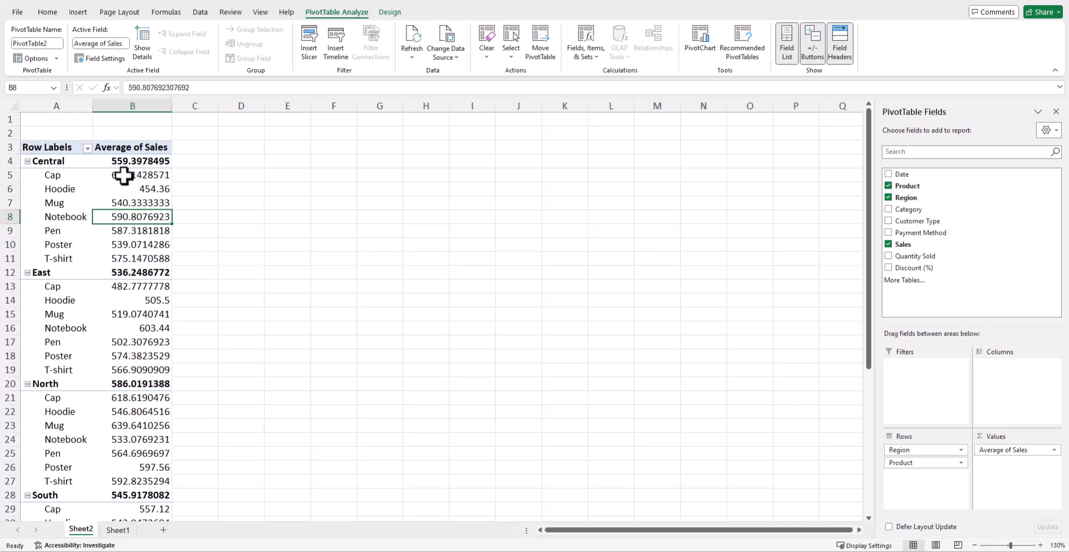
Sort the Region row labels in descending order by Average of Sales
left_click(87, 149)
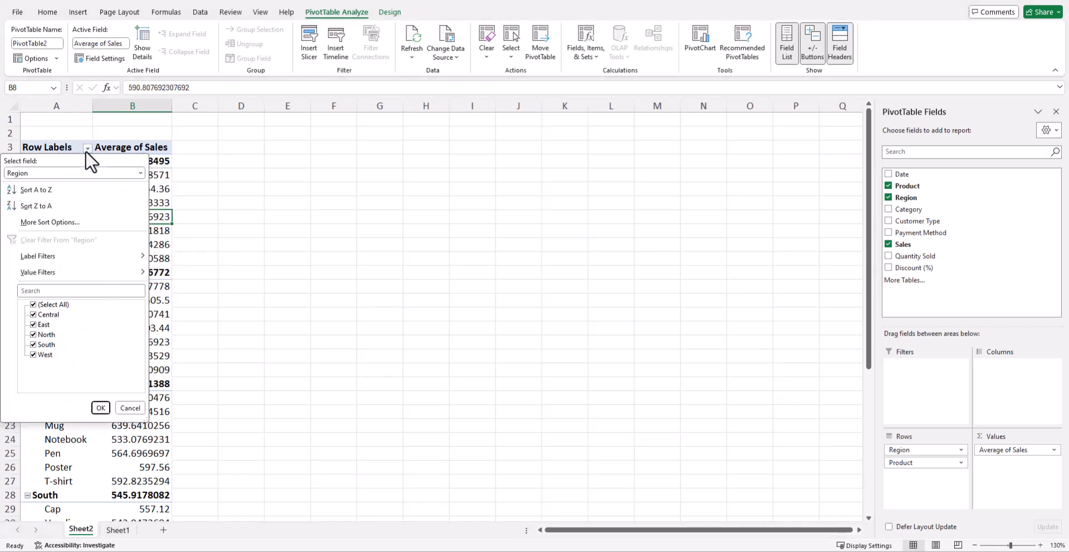
left_click(72, 223)
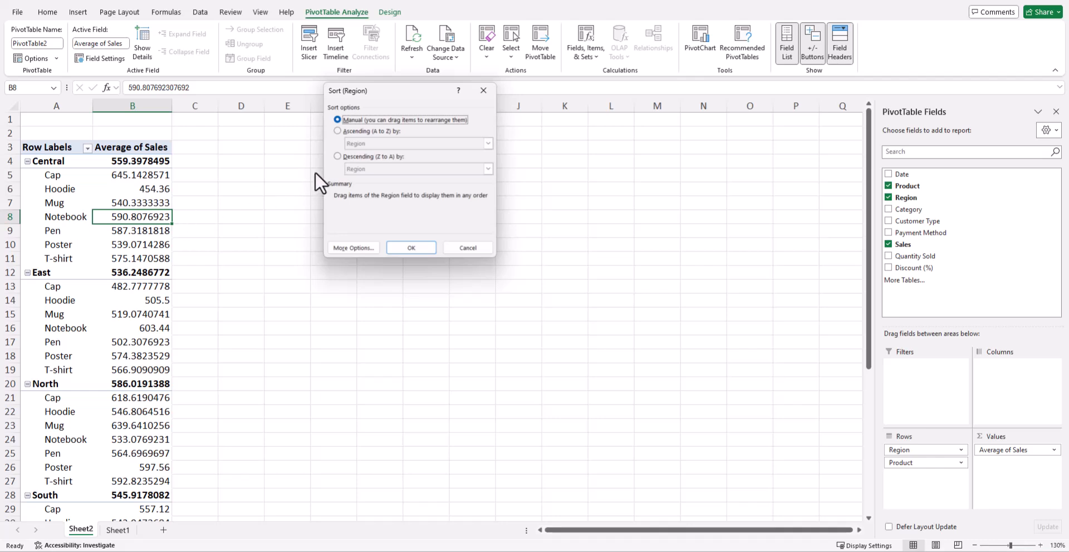
left_click(336, 156)
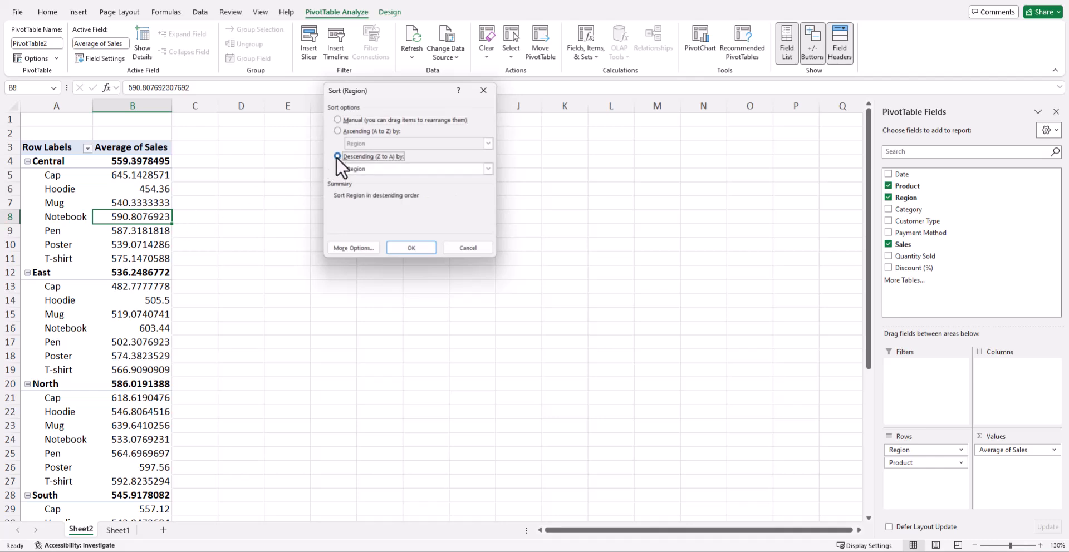
left_click(387, 168)
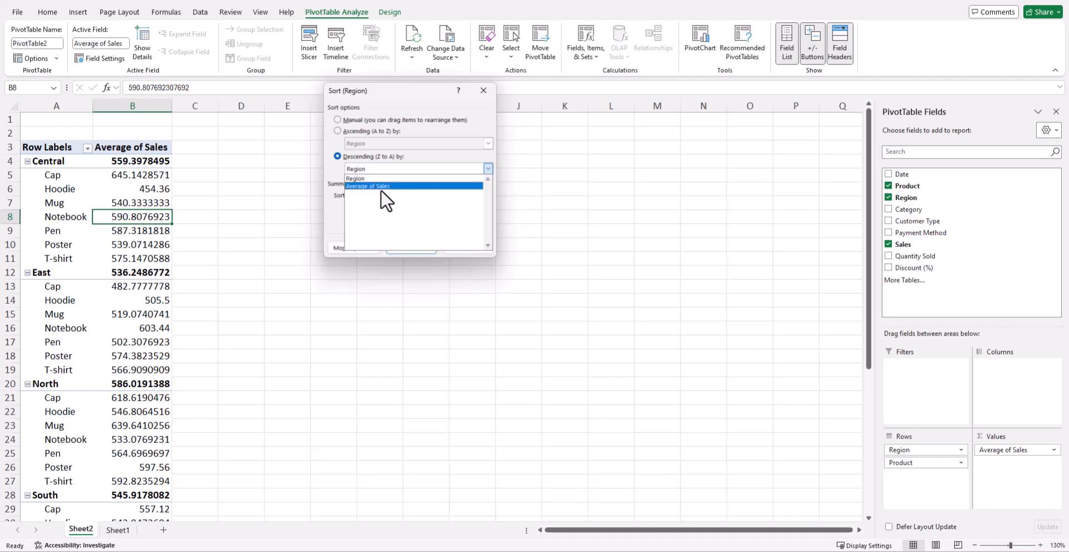
left_click(380, 187)
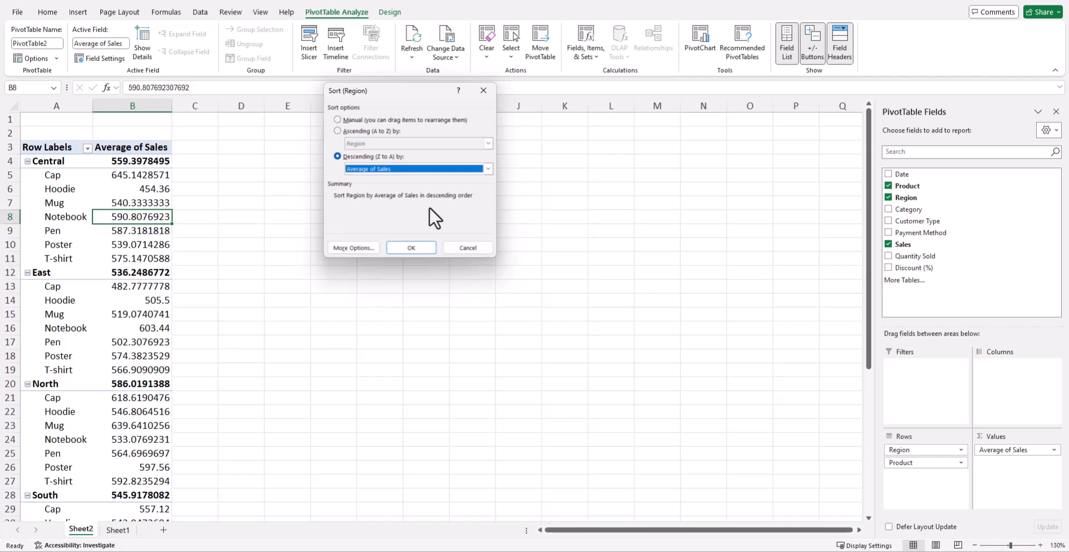
left_click(413, 248)
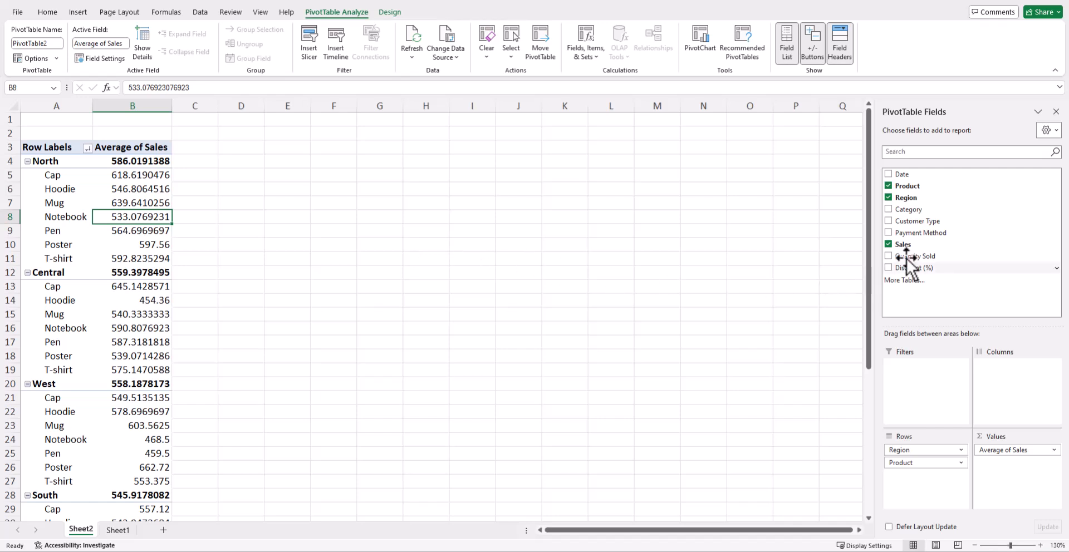
Move the Region field from Rows to Filters and filter the PivotTable to the North region
left_click_drag(919, 227, 921, 390)
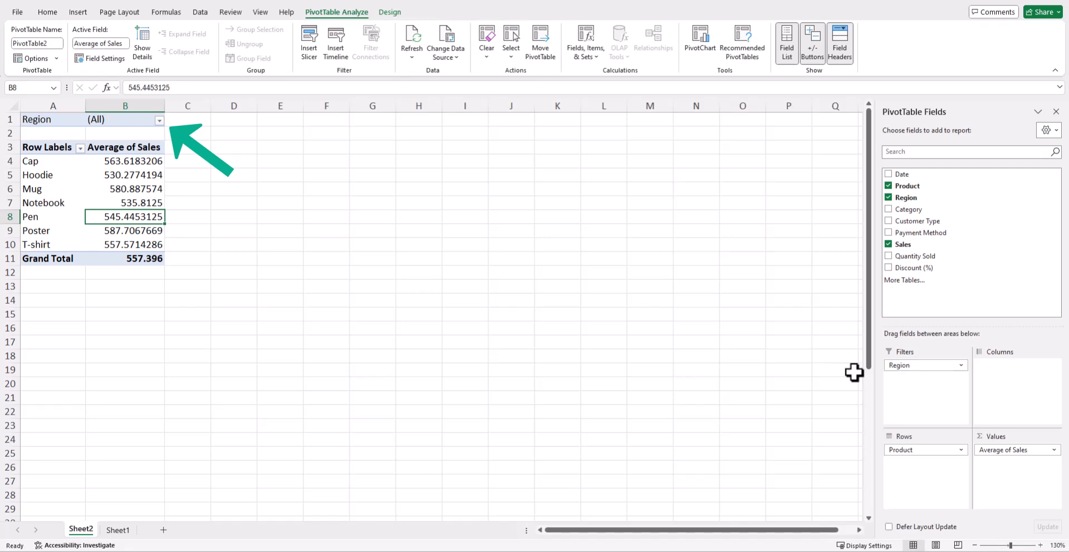
left_click(159, 120)
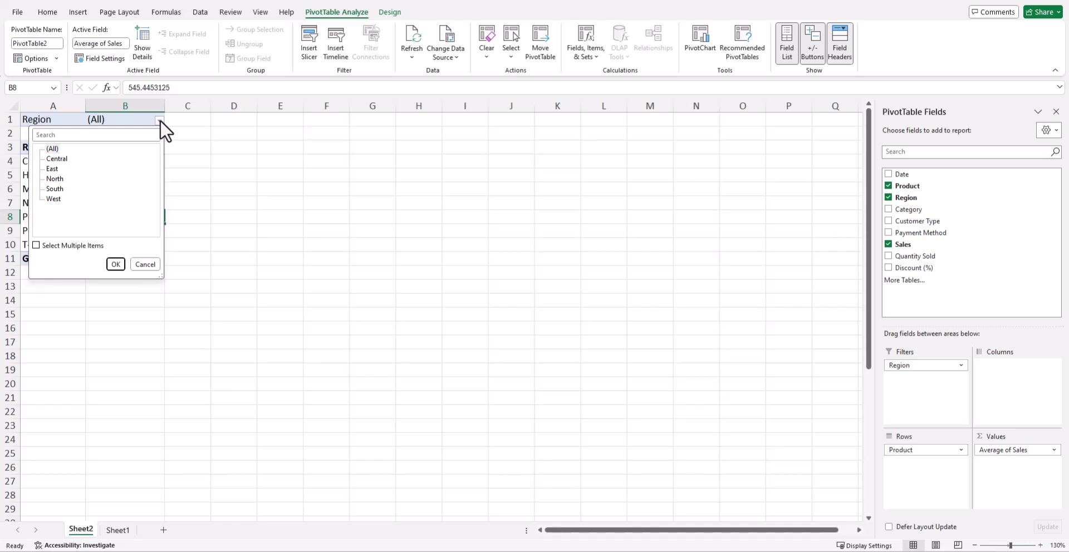
left_click(55, 178)
left_click(115, 264)
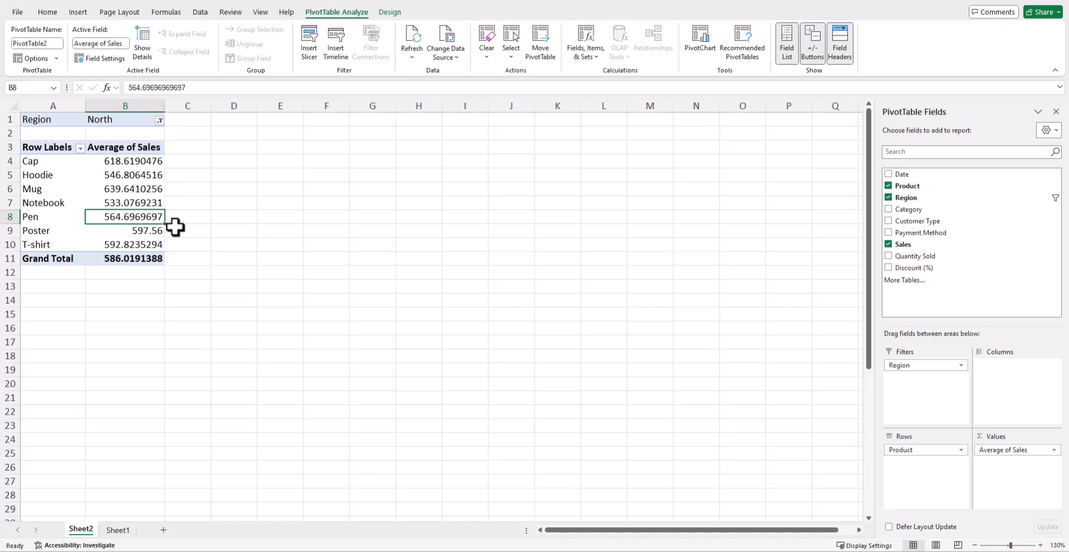
left_click(106, 187)
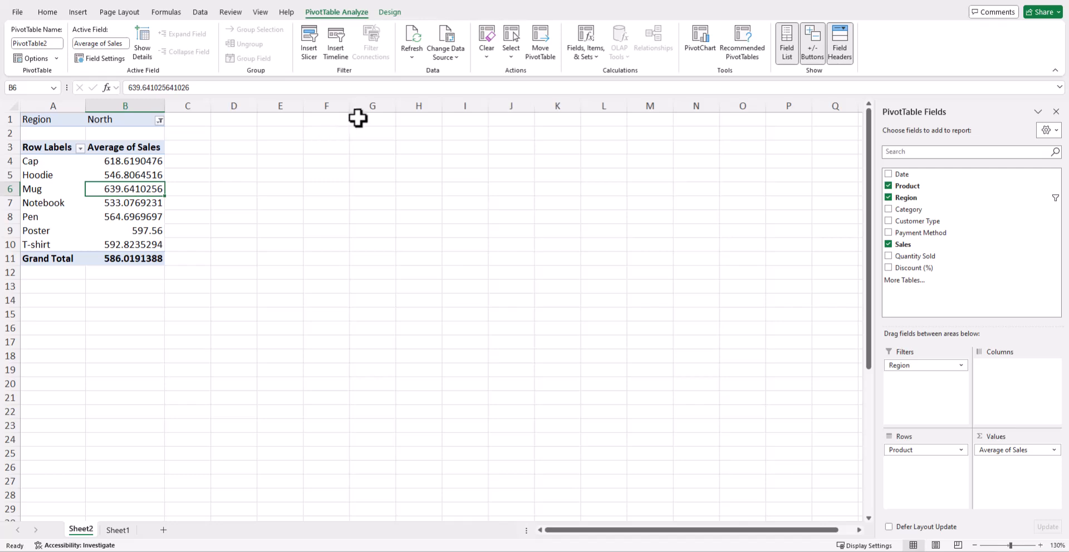
Apply the red PivotTable style from the second row of the Light group and enable banded rows and banded columns
left_click(391, 12)
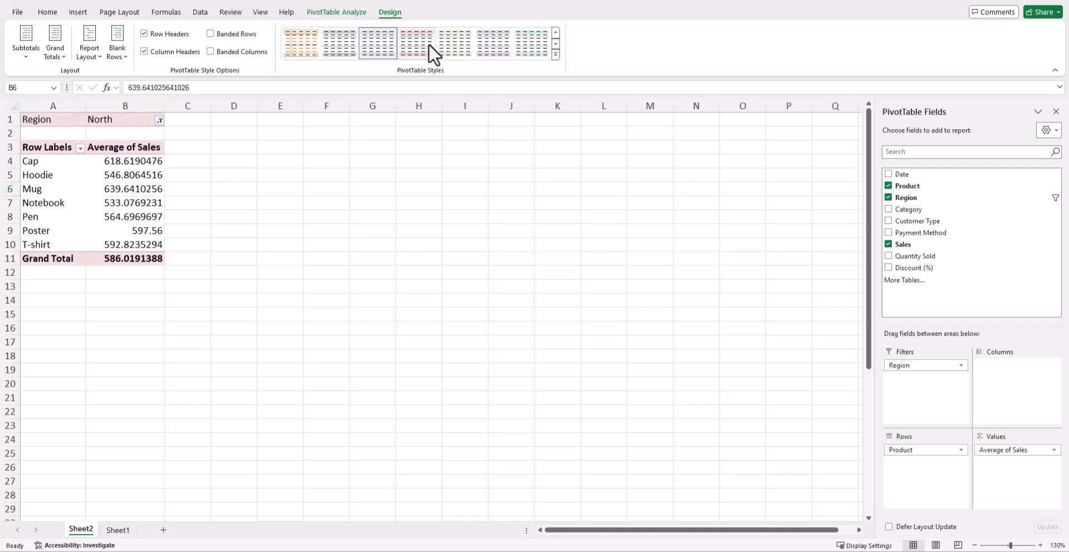
left_click(556, 54)
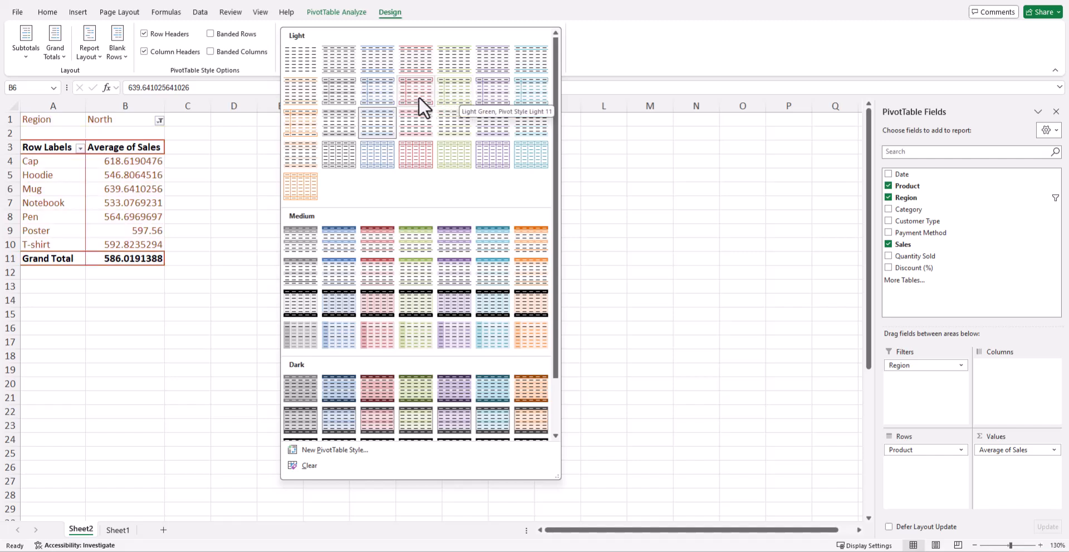
left_click(418, 95)
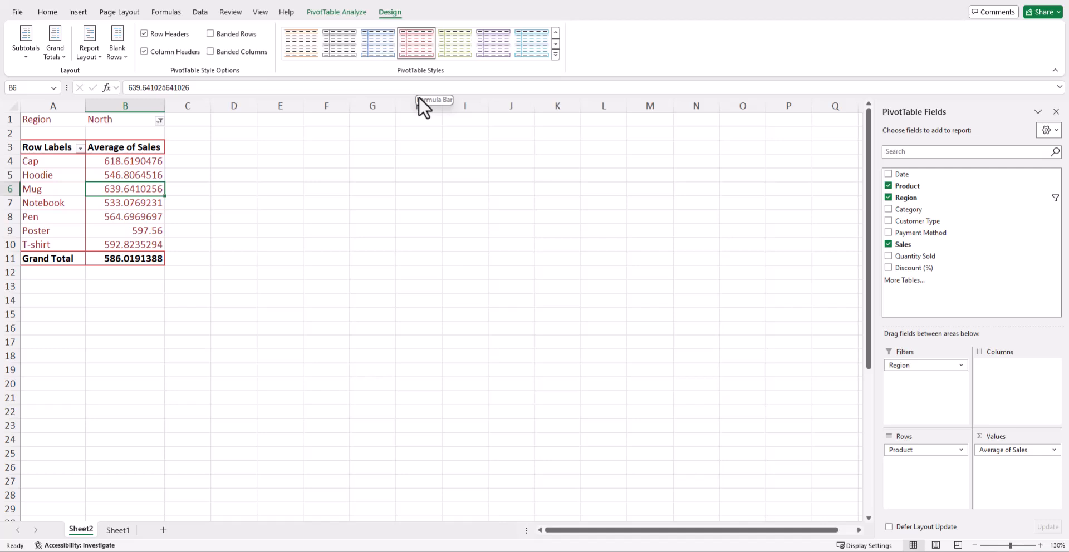
left_click(218, 34)
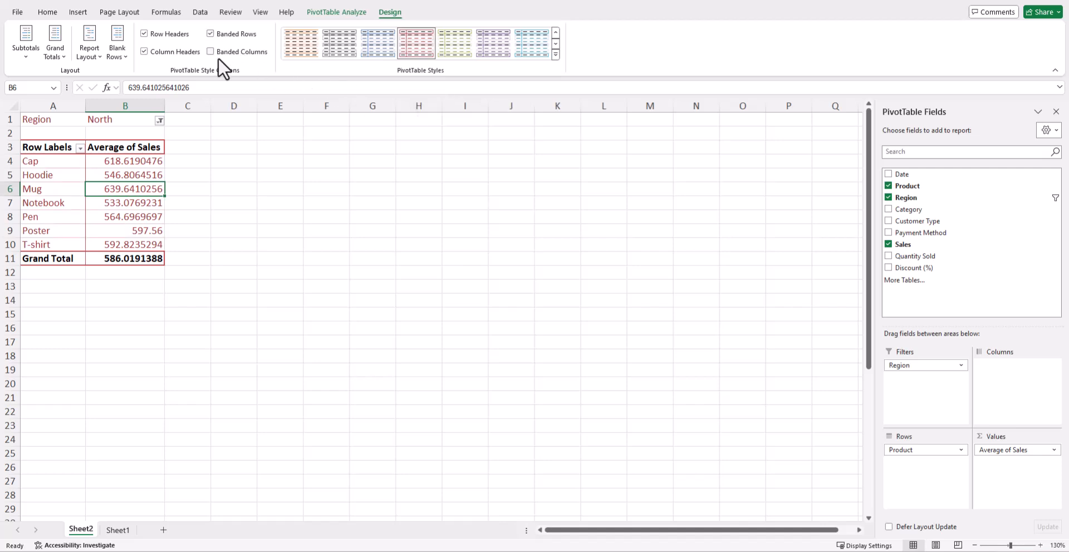
left_click(212, 51)
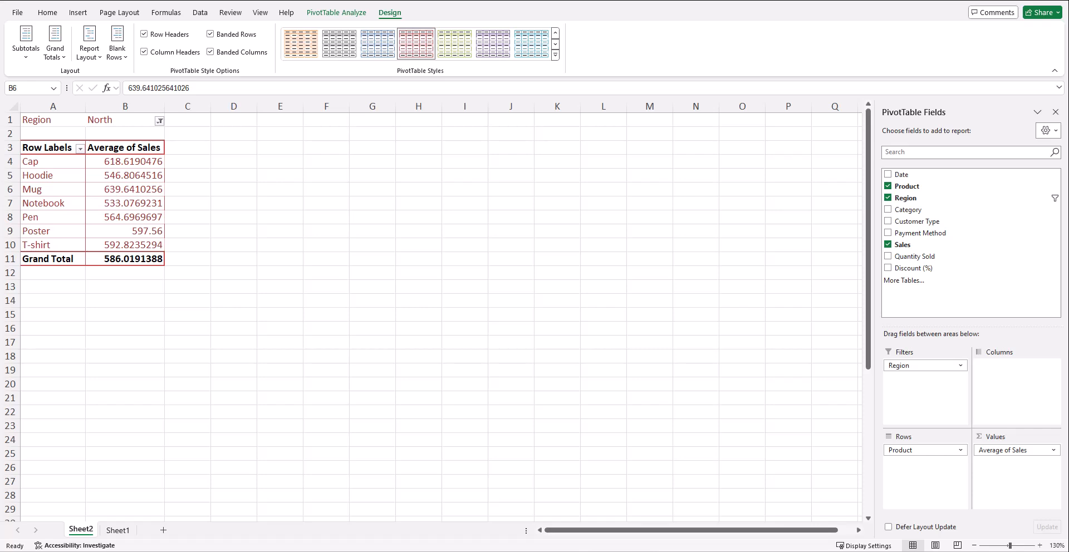
Insert a slicer for the Region field and place it beside the PivotTable, starting in column D near row 2
left_click(93, 195)
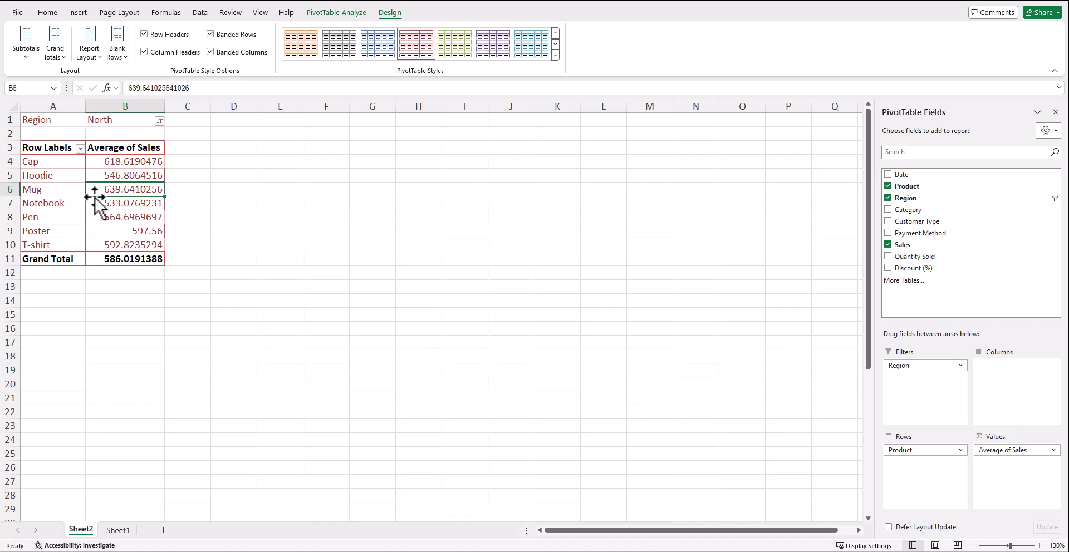
left_click(40, 11)
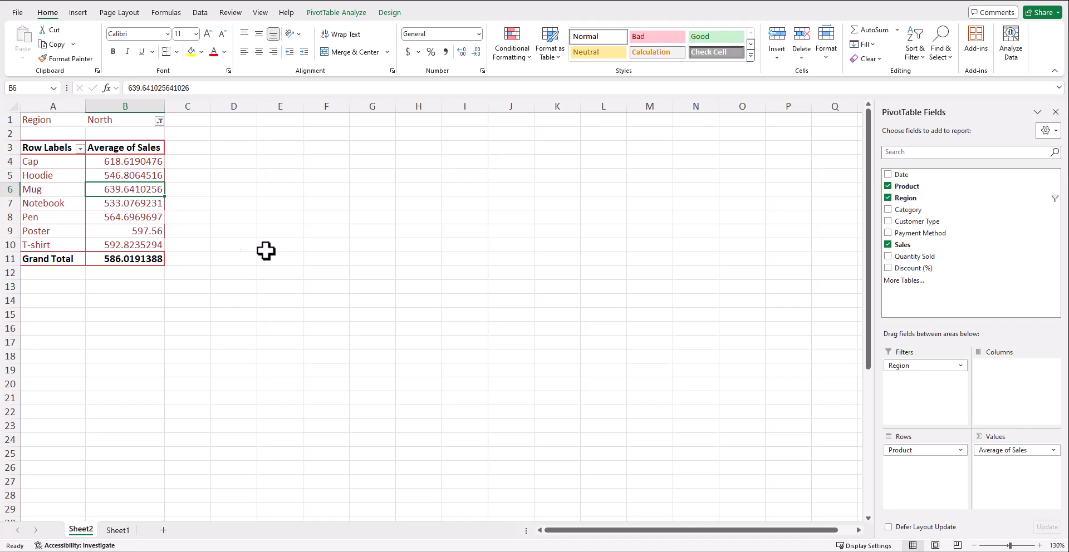
mouse_move(119, 189)
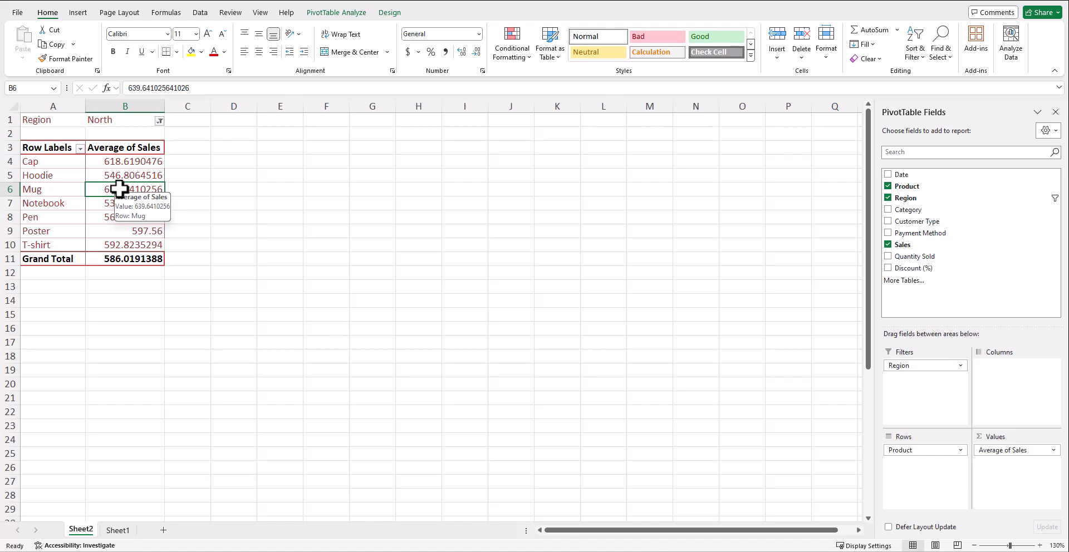
left_click(340, 12)
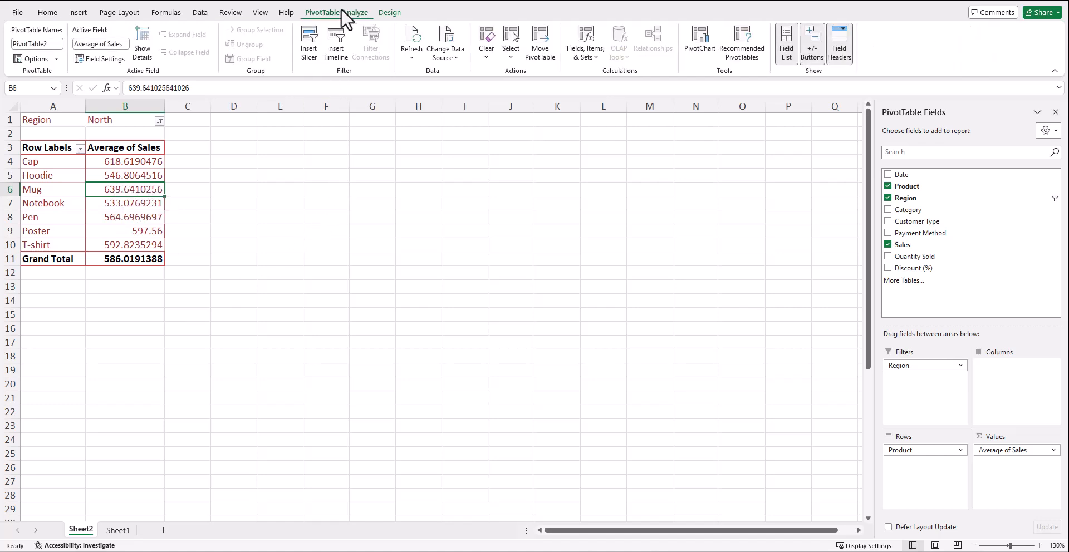
left_click(308, 50)
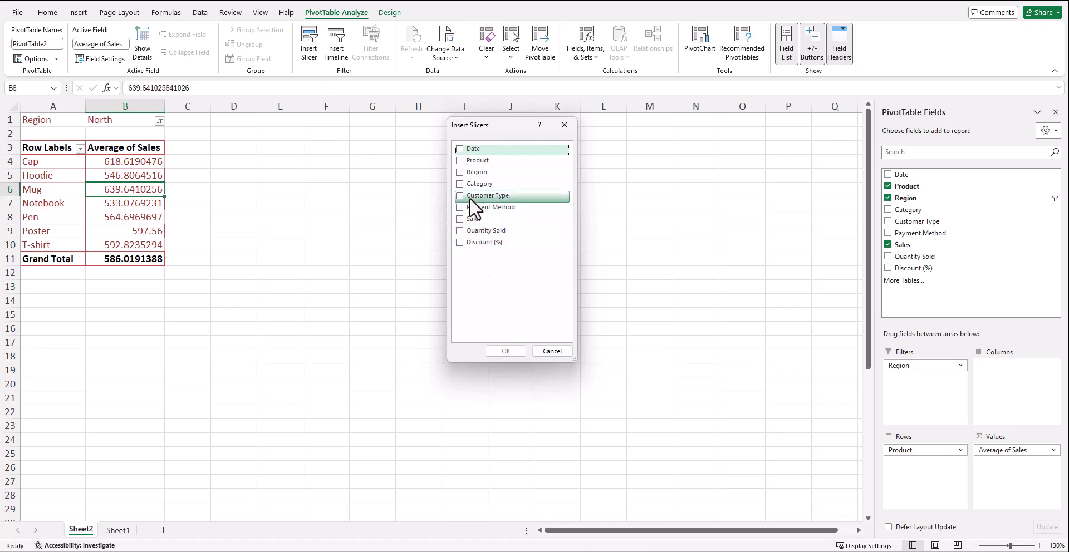
left_click(458, 172)
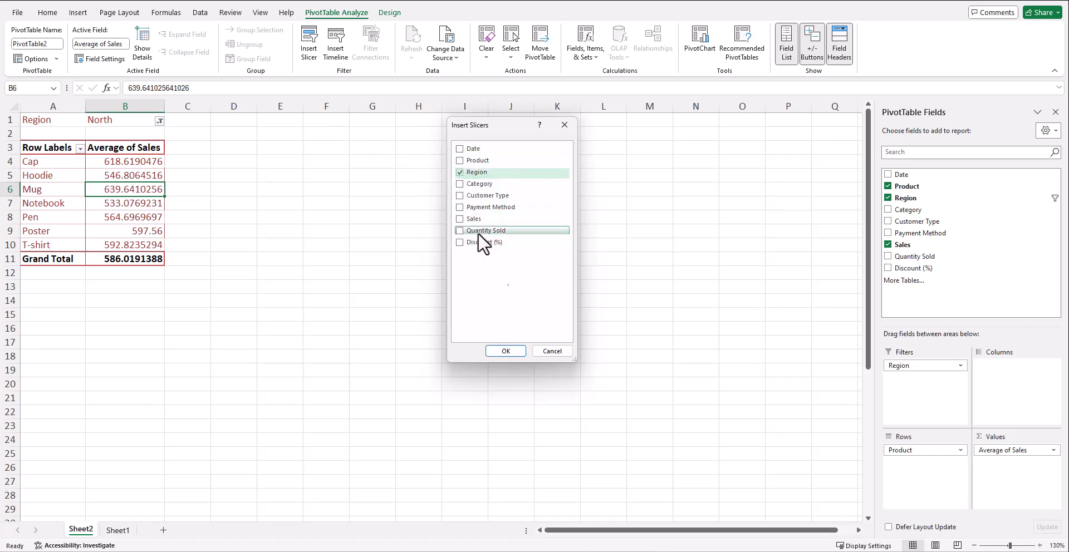
left_click(512, 353)
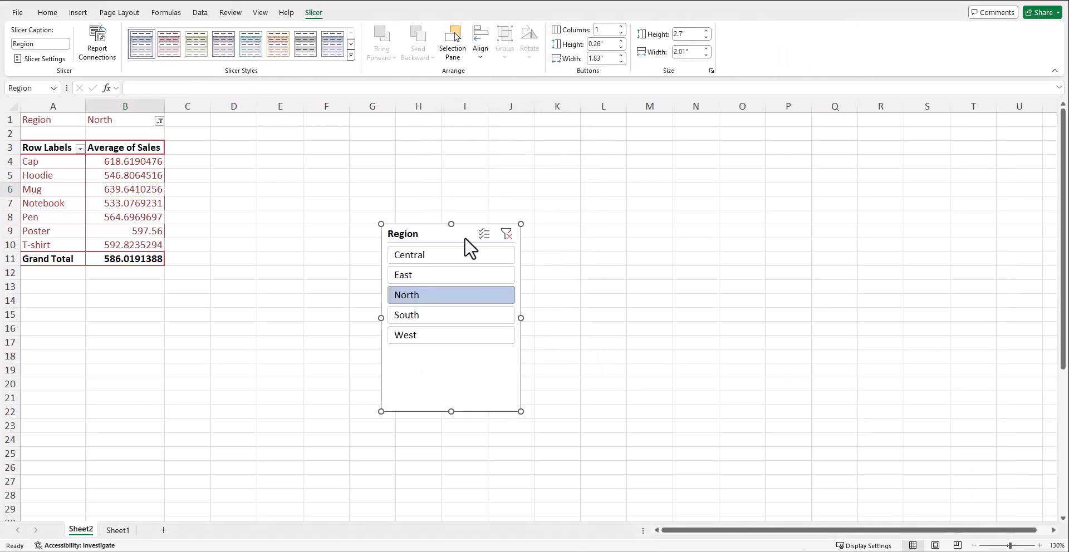
left_click_drag(435, 230, 270, 139)
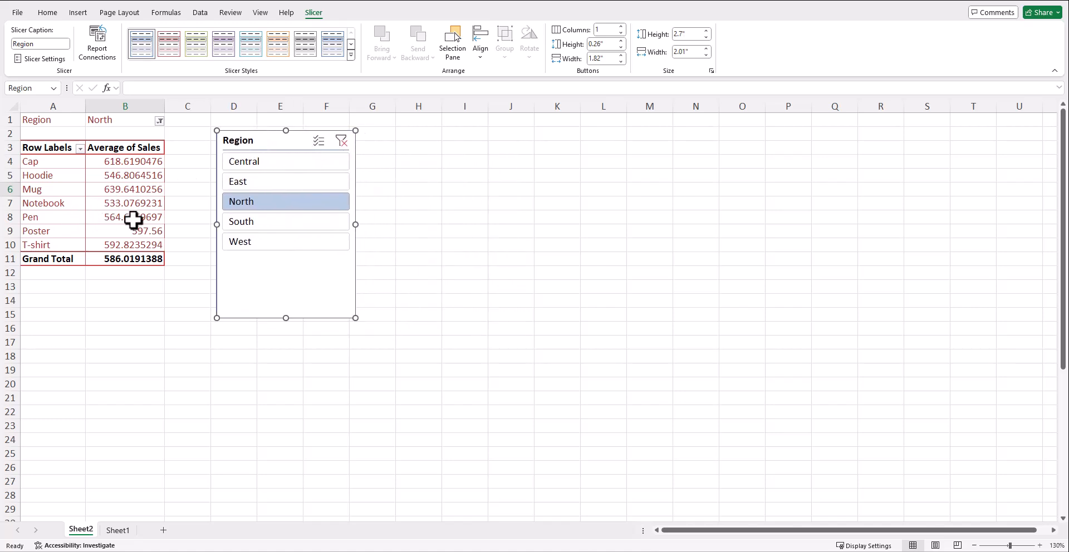
Filter the PivotTable with the Region slicer by East, Central, Central and East together, North, and South in turn
left_click(249, 182)
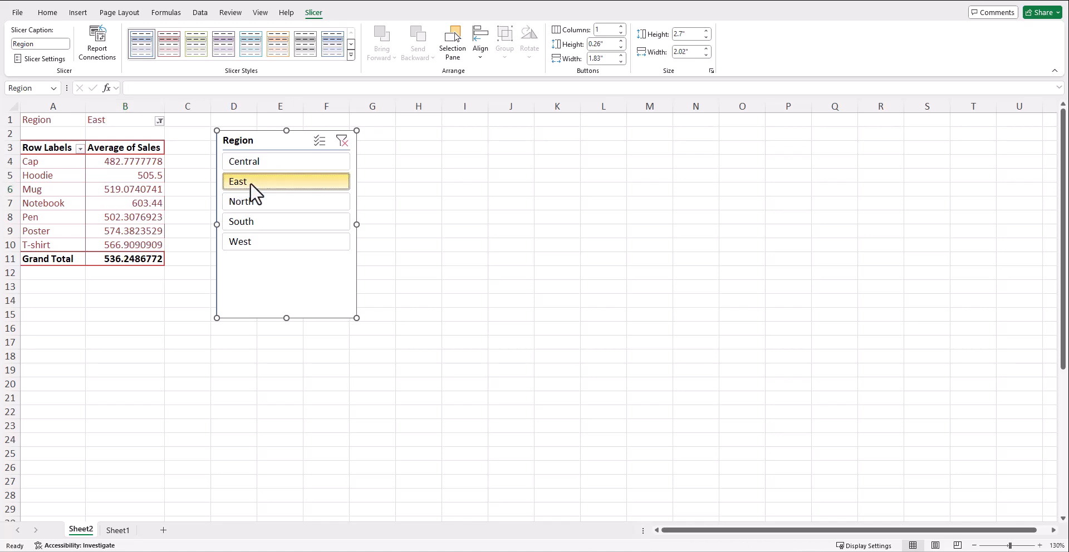
left_click(262, 162)
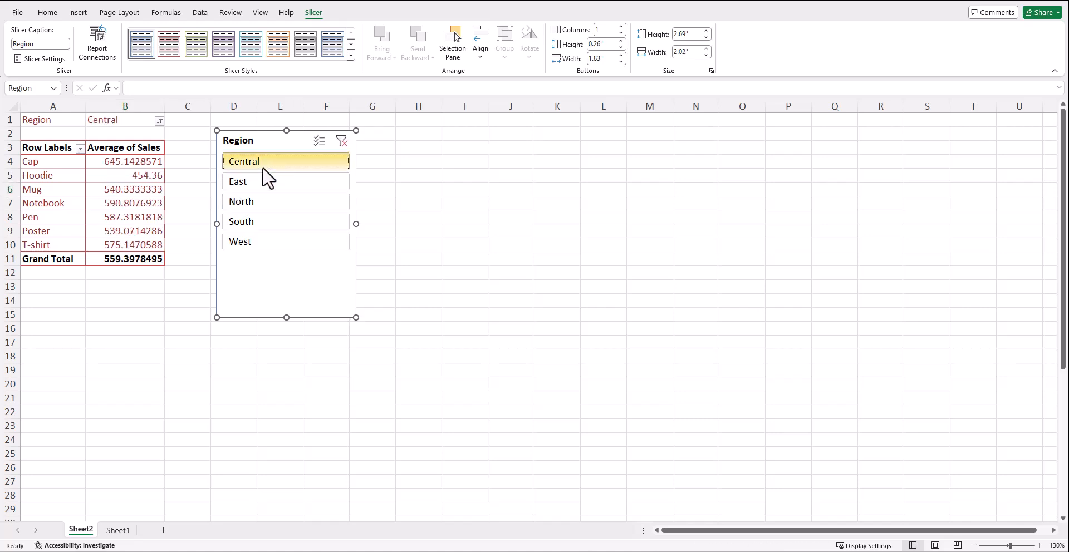
left_click(261, 182, "ctrl")
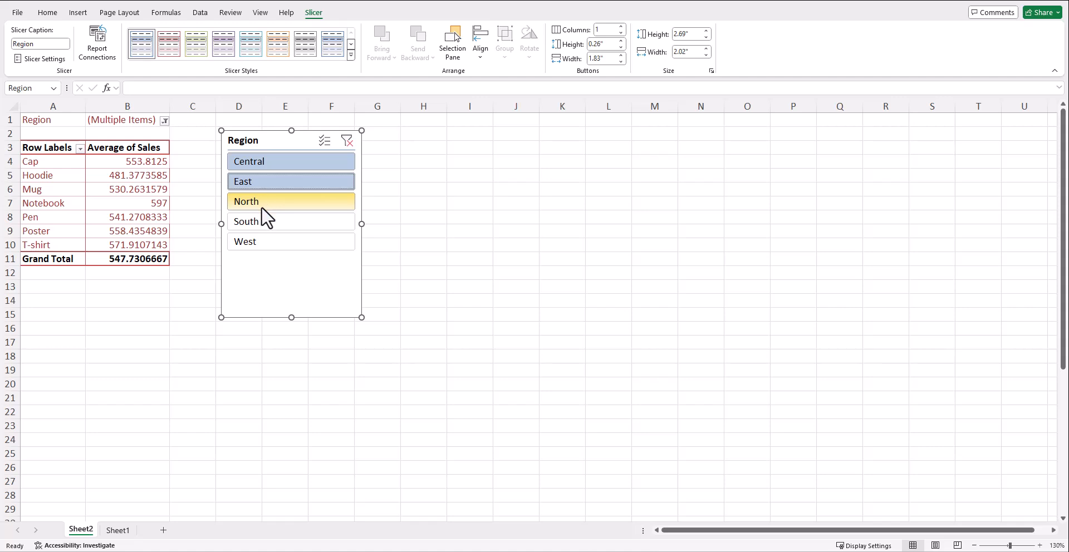
left_click(262, 207)
left_click(258, 222)
Filter the PivotTable to West, North and Central together with the Region slicer and align the slicer's top with row 3
left_click(259, 239)
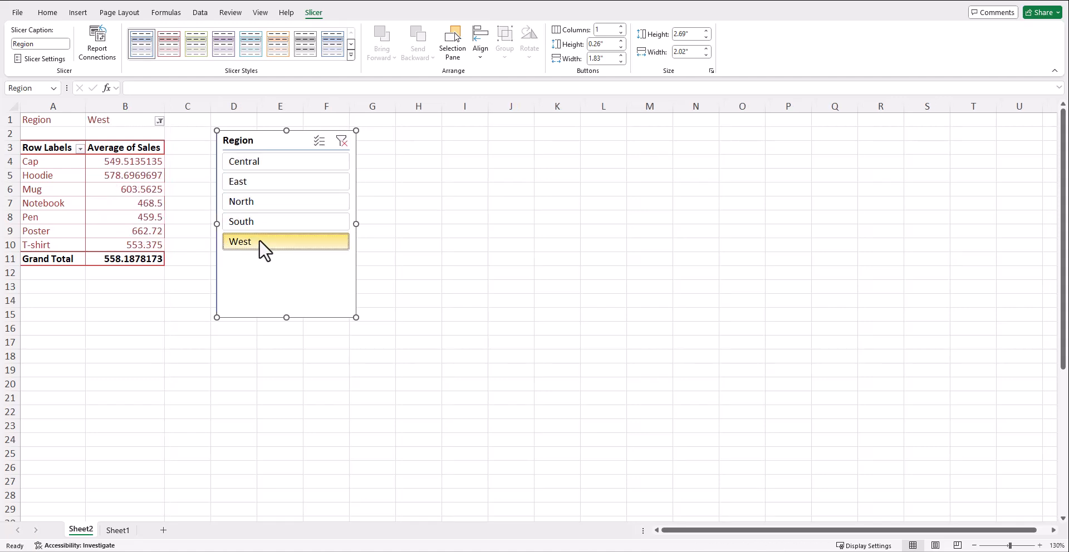
left_click(259, 201)
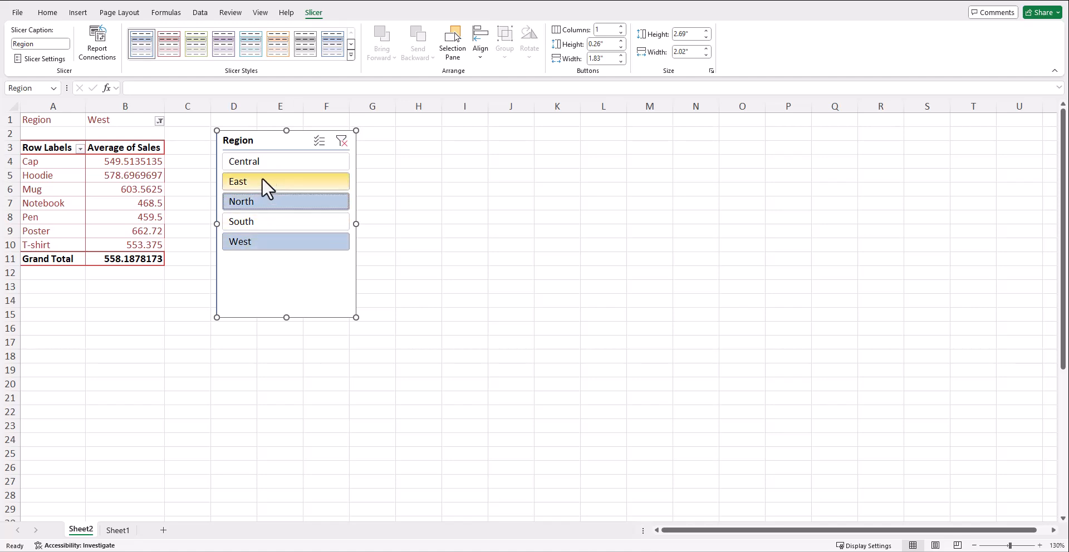
left_click(264, 163)
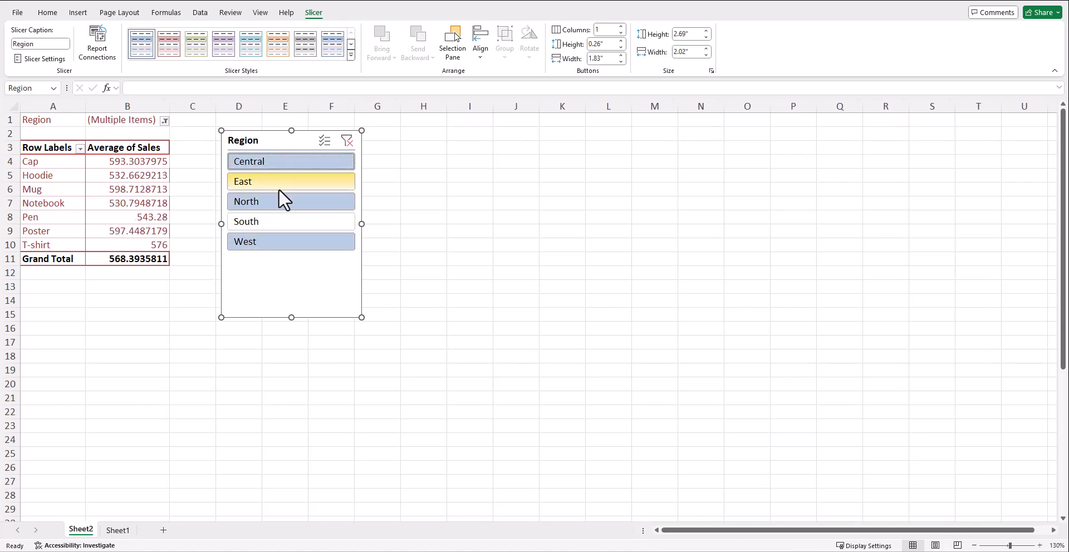
mouse_move(262, 142)
left_mouse_down()
mouse_move(418, 205)
mouse_move(418, 215)
mouse_move(262, 177)
mouse_move(257, 146)
left_mouse_up()
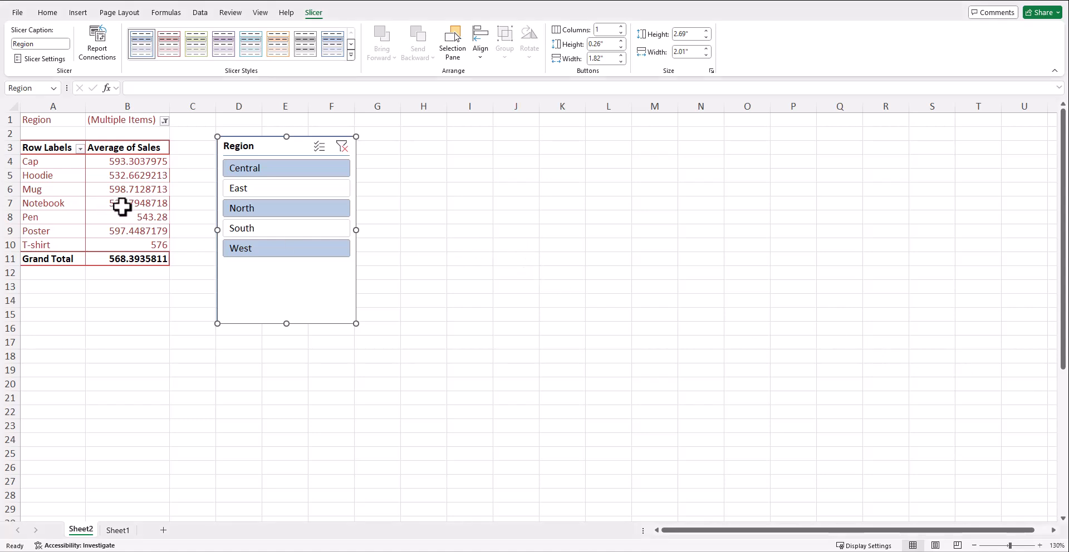
Insert a Clustered Column PivotChart from the PivotTable and place it beside the Region slicer
mouse_move(122, 206)
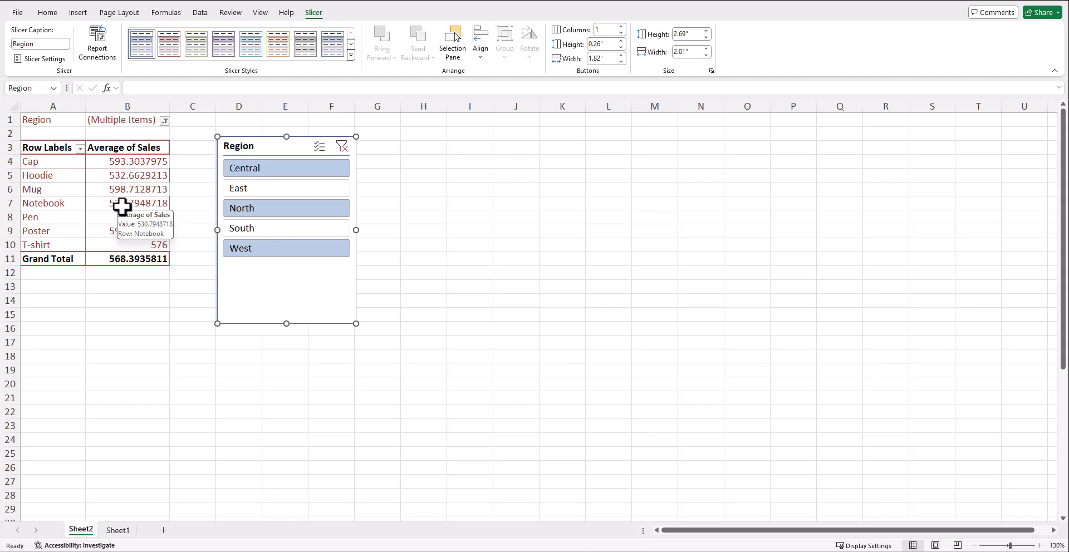
left_click(121, 207)
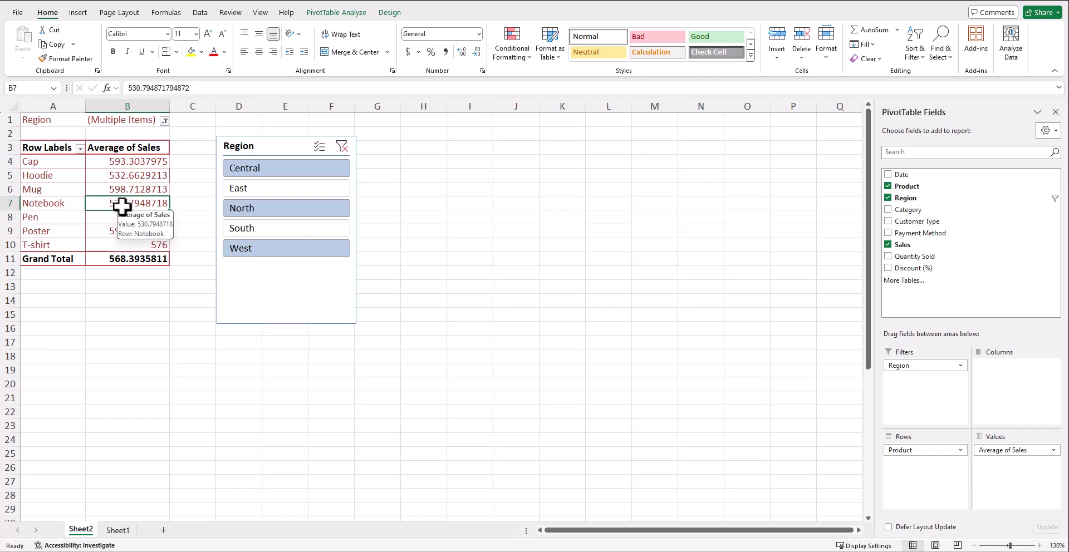
left_click(346, 15)
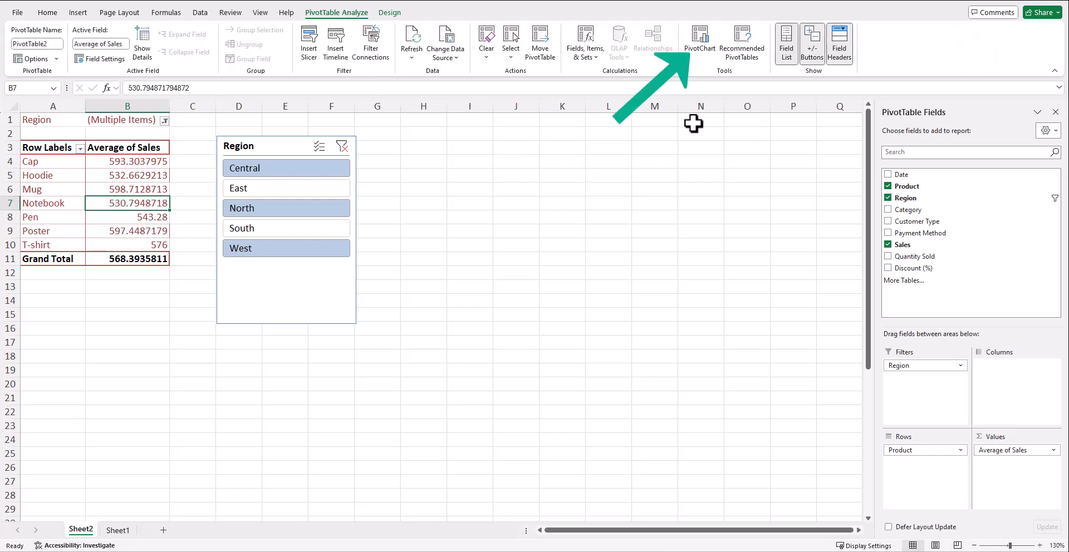
left_click(701, 42)
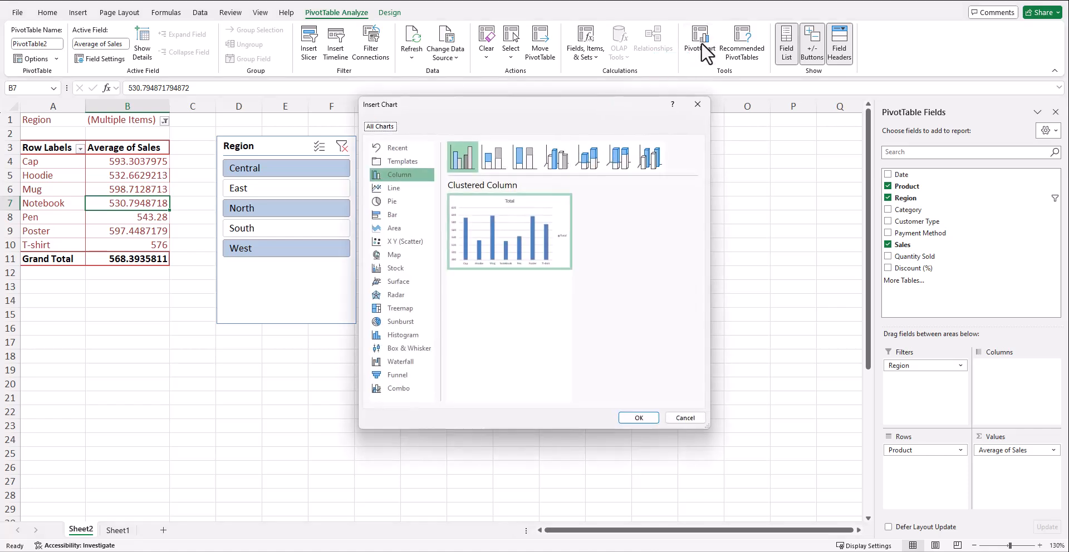
left_click_drag(576, 102, 589, 96)
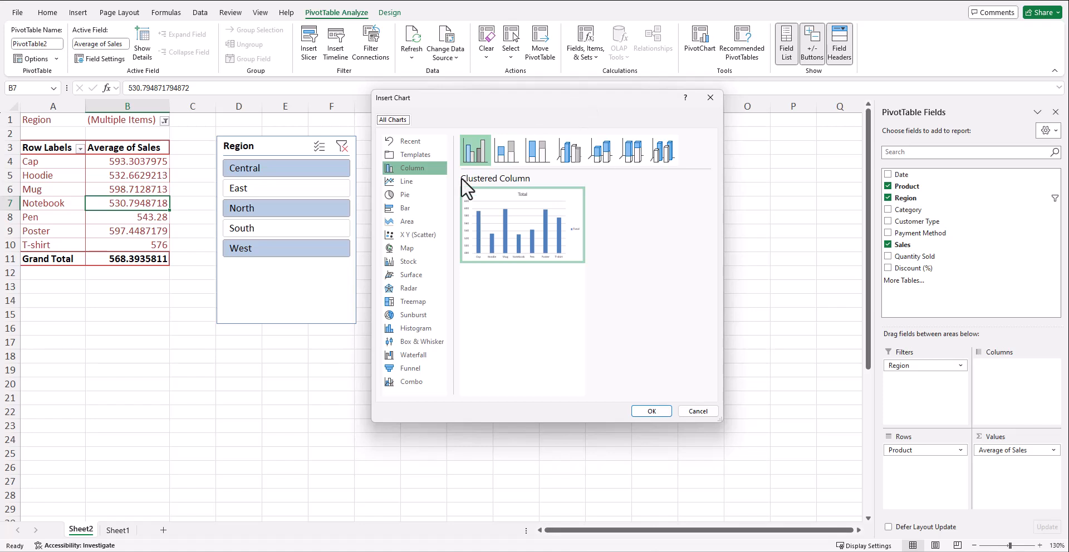
left_click(429, 170)
left_click(644, 410)
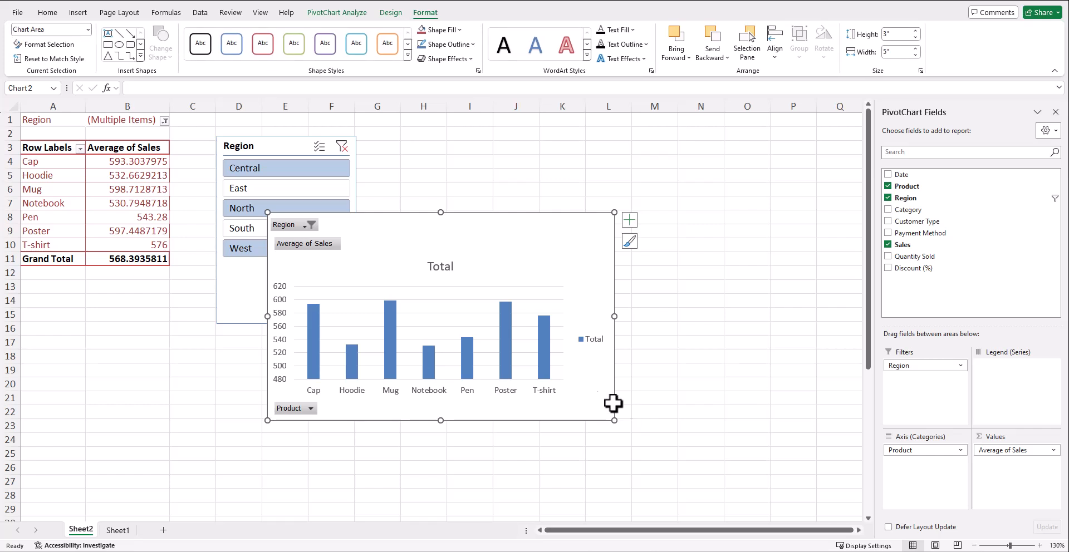
left_click_drag(376, 223, 478, 147)
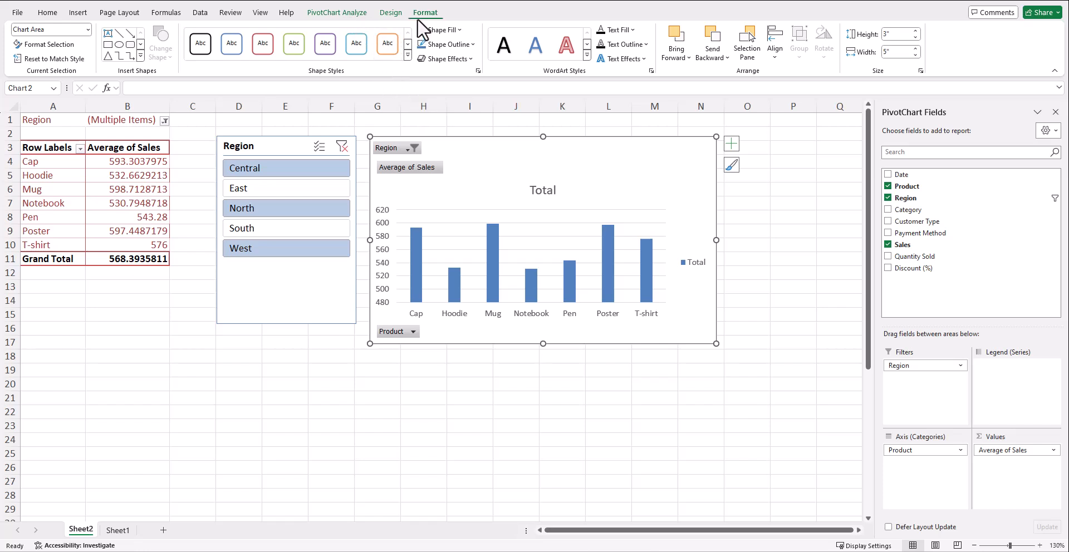
Change the PivotChart title to "THIS IS A TITLE" and apply the last chart style in the second row of the style gallery
left_click(385, 17)
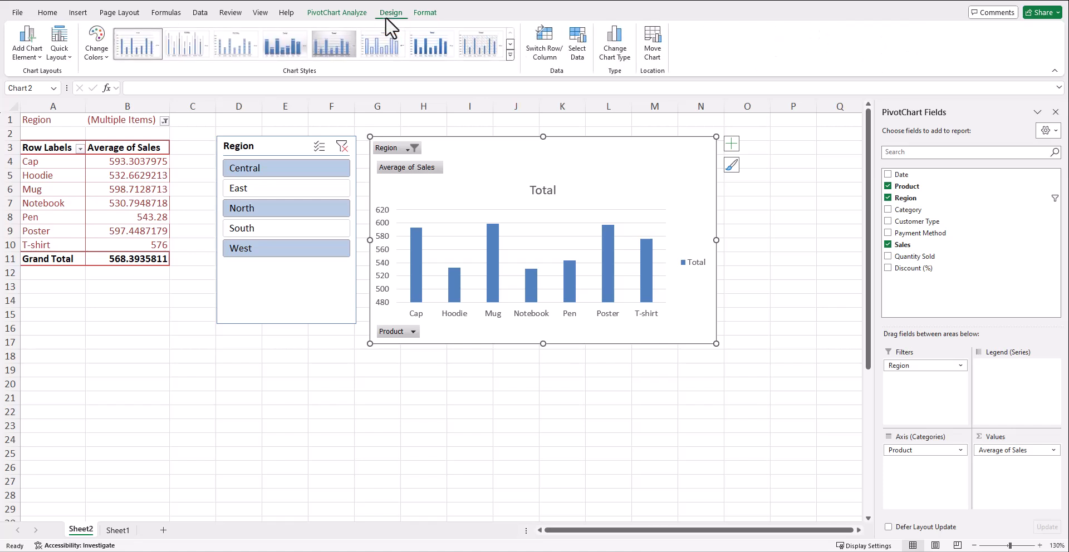
left_click(540, 189)
double_click(540, 190)
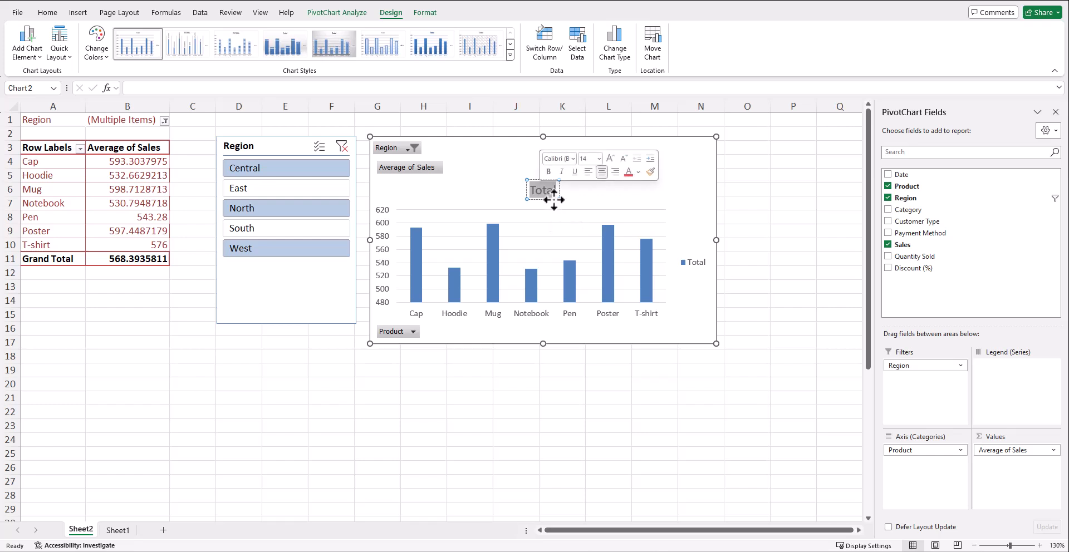
type("TH")
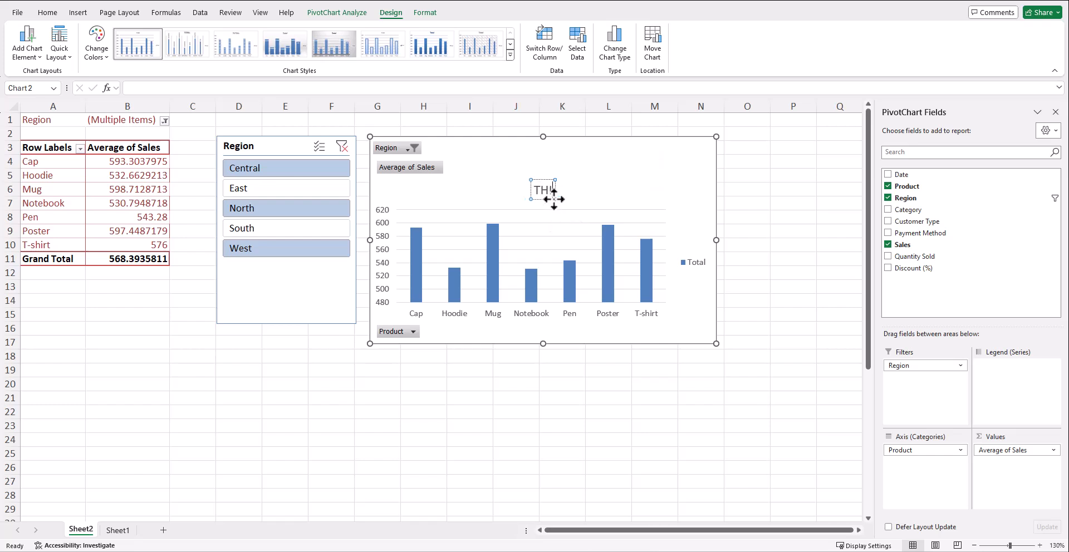
type("IS IS A TITLE")
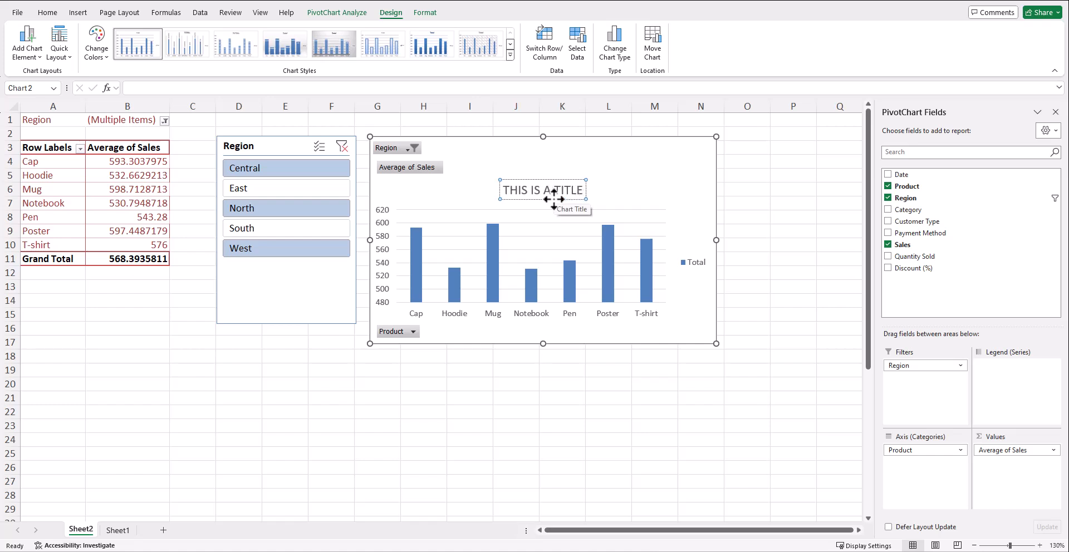
left_click(622, 167)
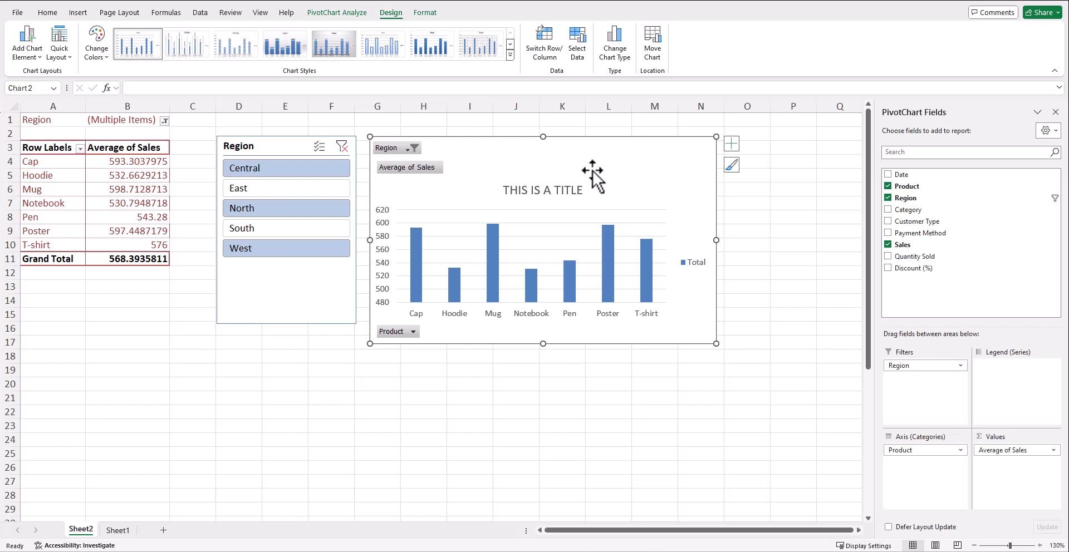
left_click(510, 55)
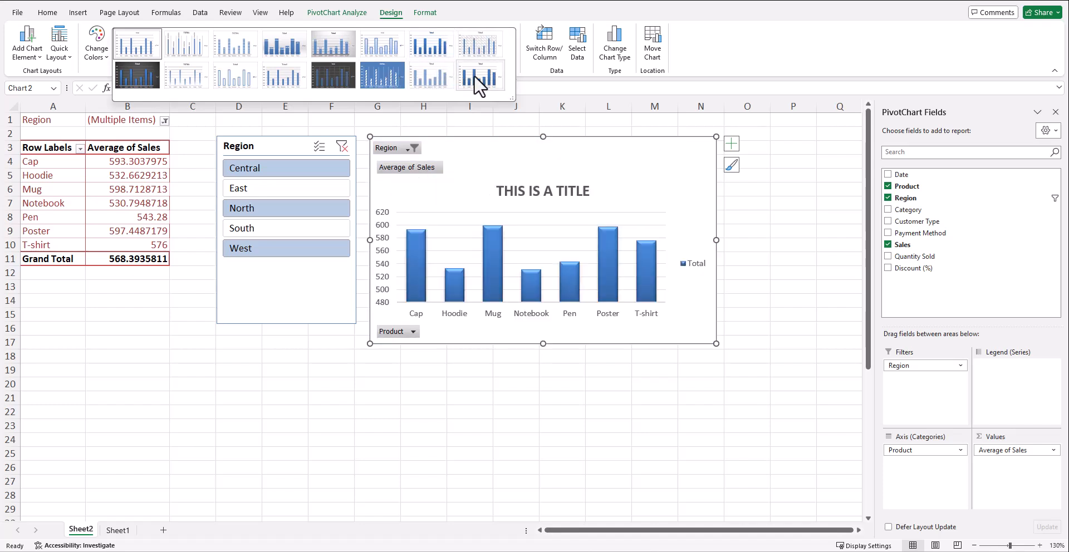
left_click(474, 76)
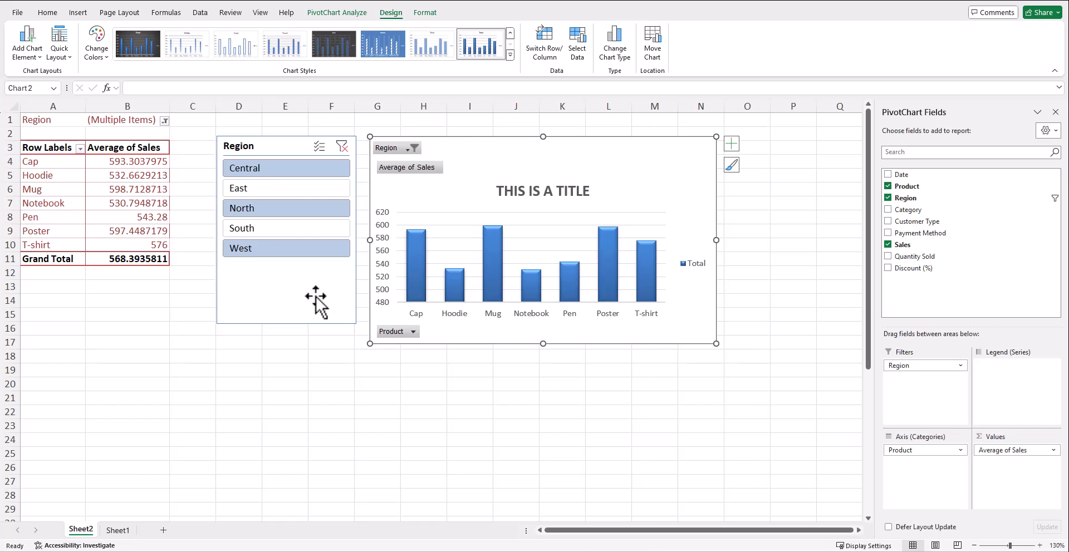
Filter the PivotTable and chart with the Region slicer to South, to North, and to North, South and Central together
left_click(292, 230)
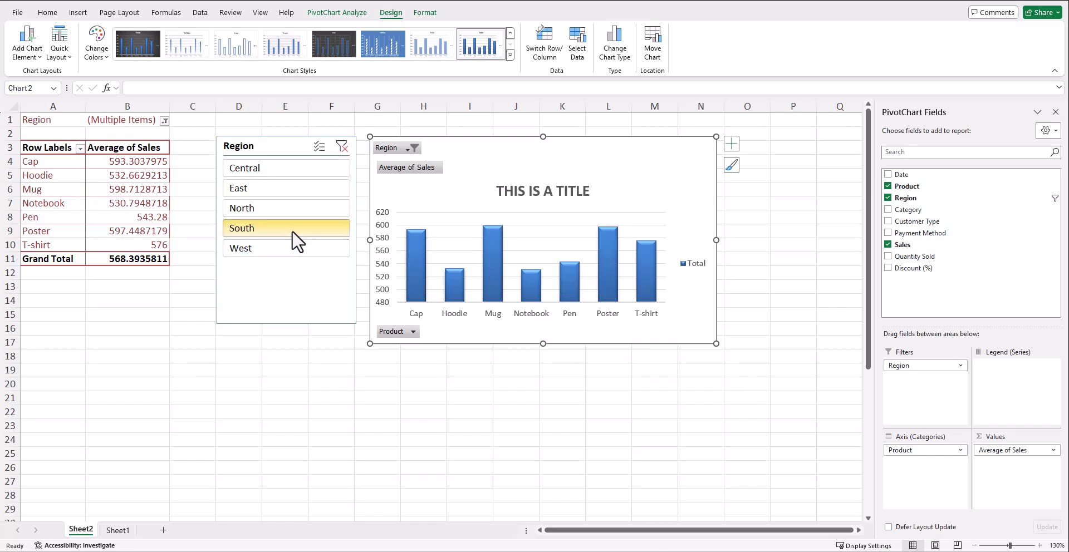
left_click(284, 203)
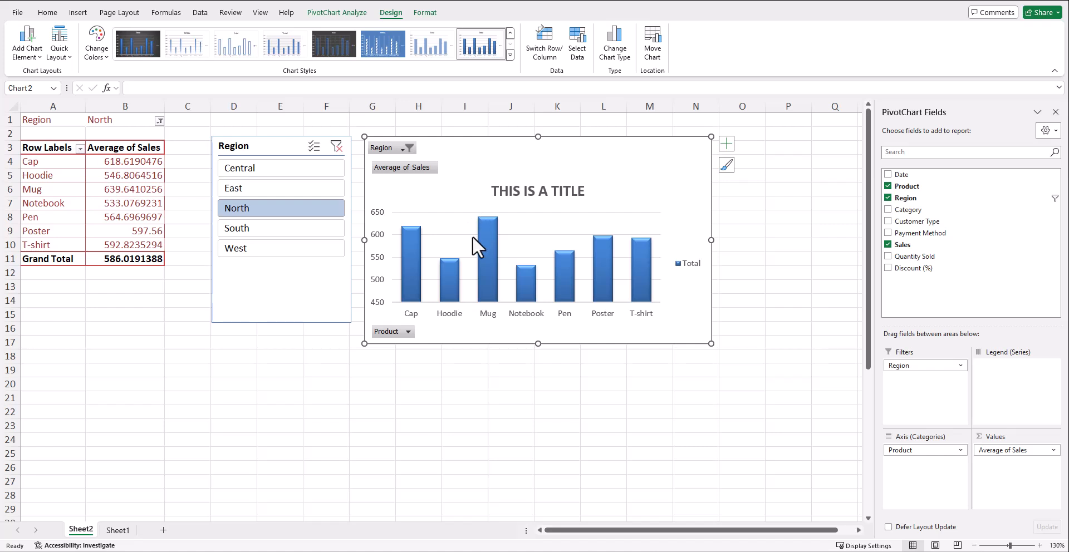
left_click(332, 235)
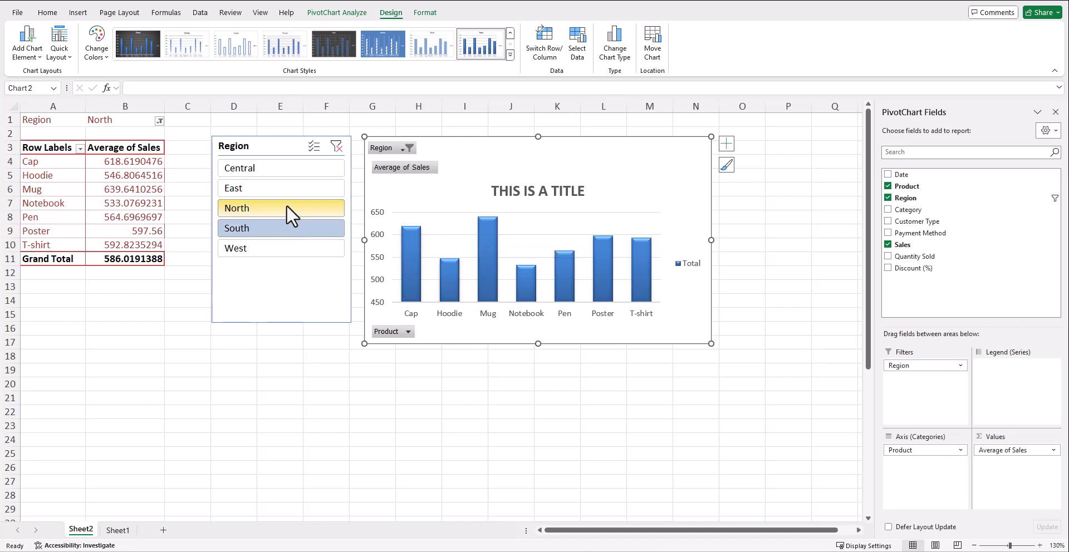
left_click(282, 168)
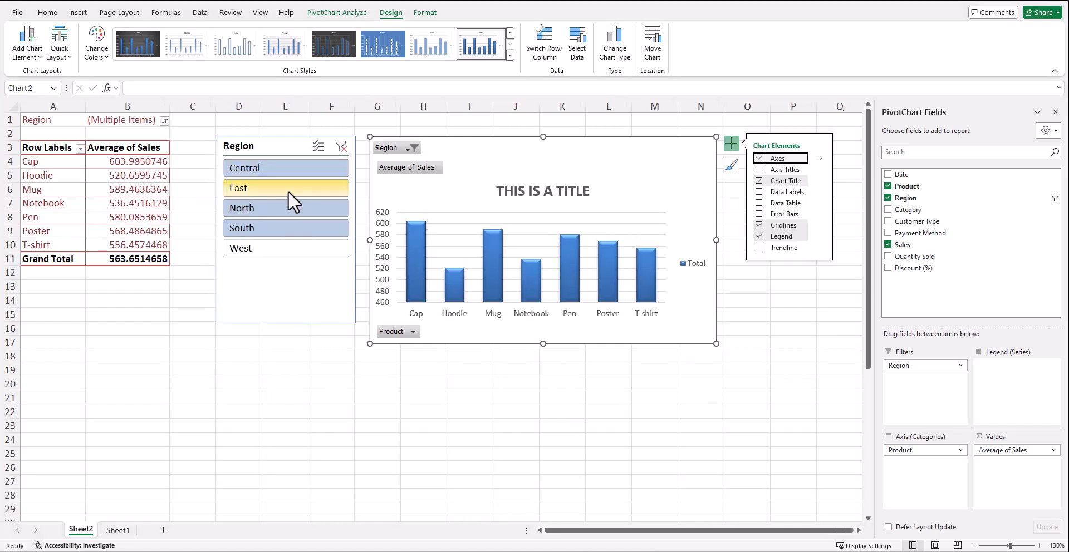
Switch the Region slicer through East, North, South and West, ending with only Central selected
left_click(288, 191)
left_click(288, 204)
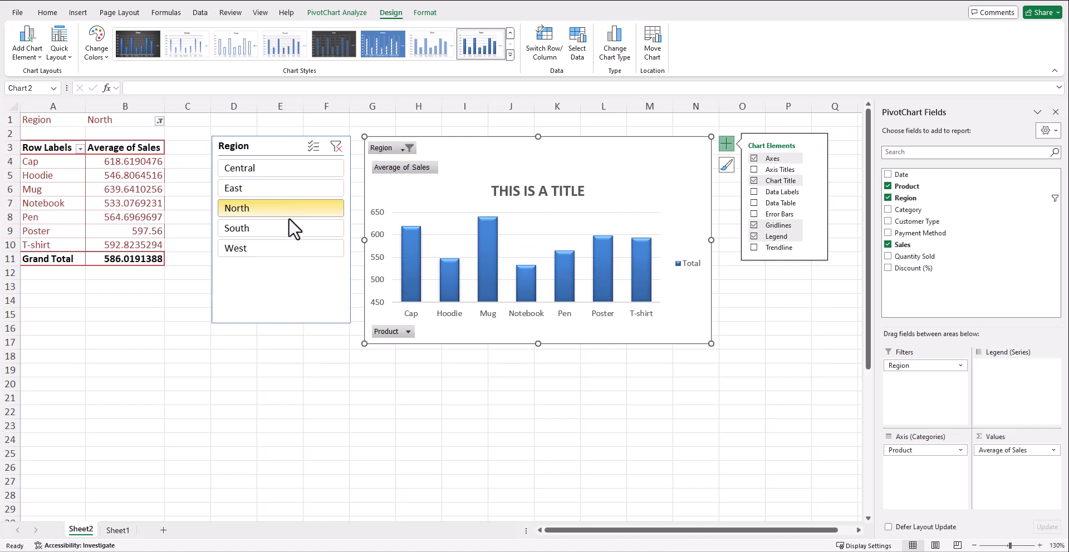
left_click(289, 223)
left_click(289, 248)
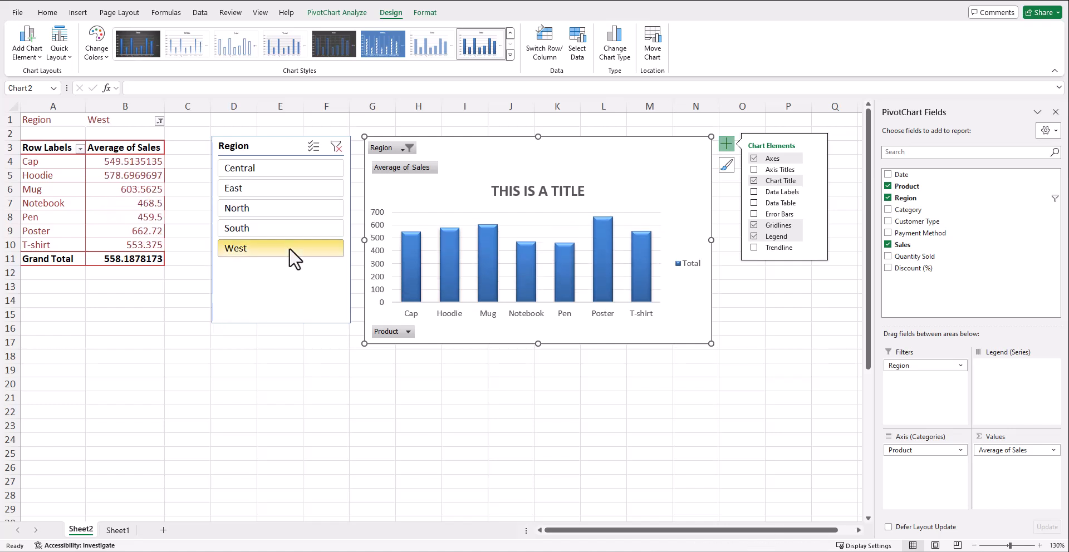
left_click(289, 172)
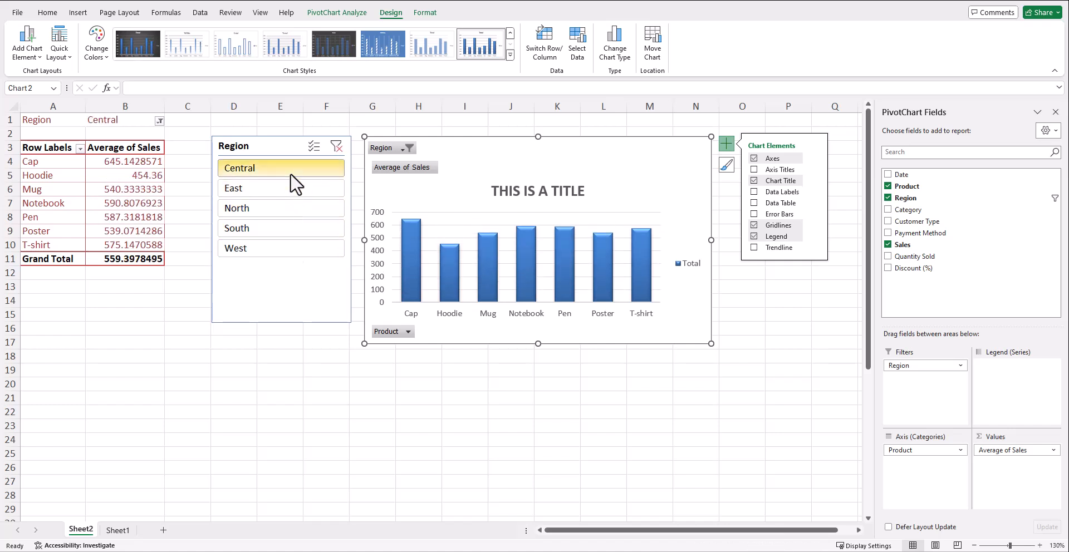